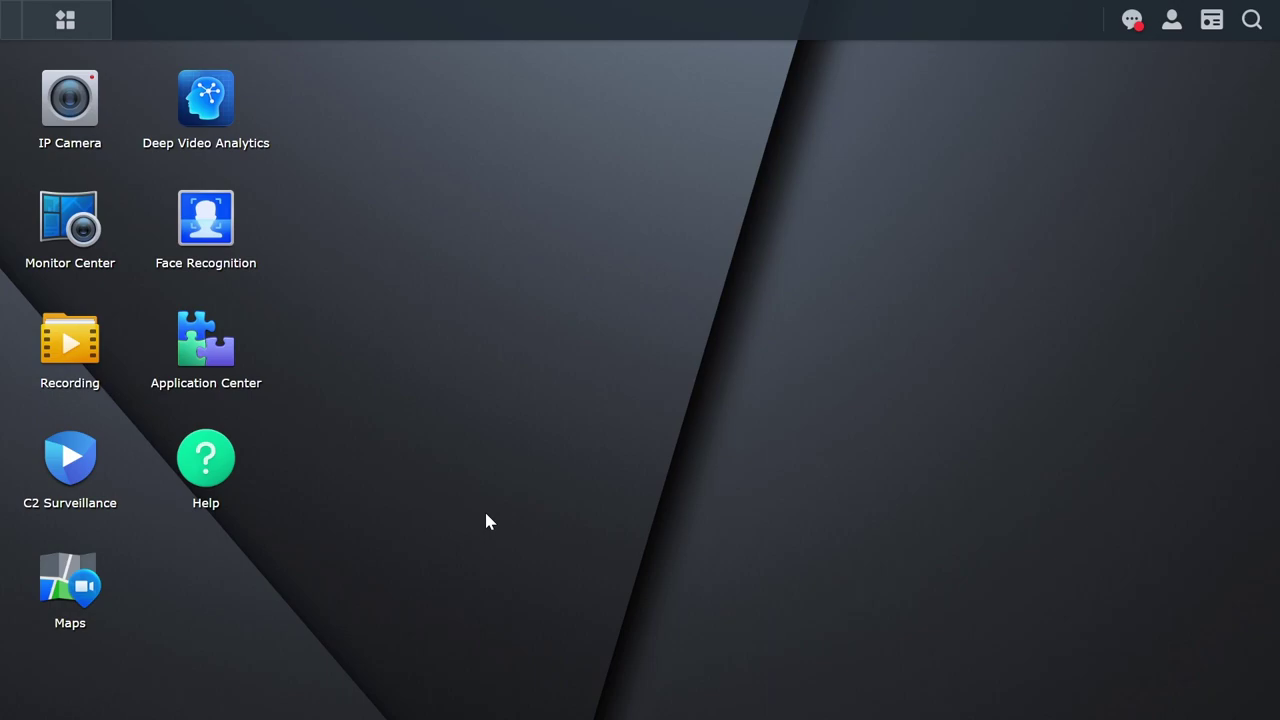
Start a new user named SecurityGuard and enter and confirm its password
left_click(65, 20)
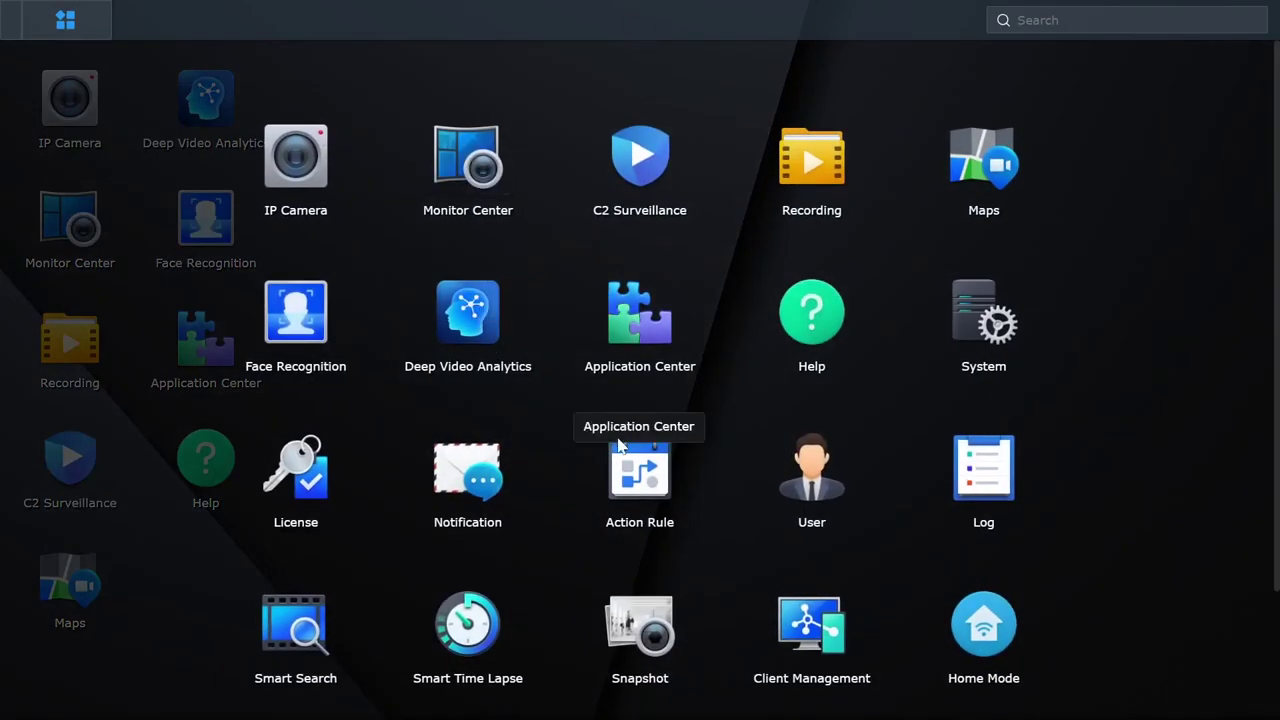
left_click(817, 489)
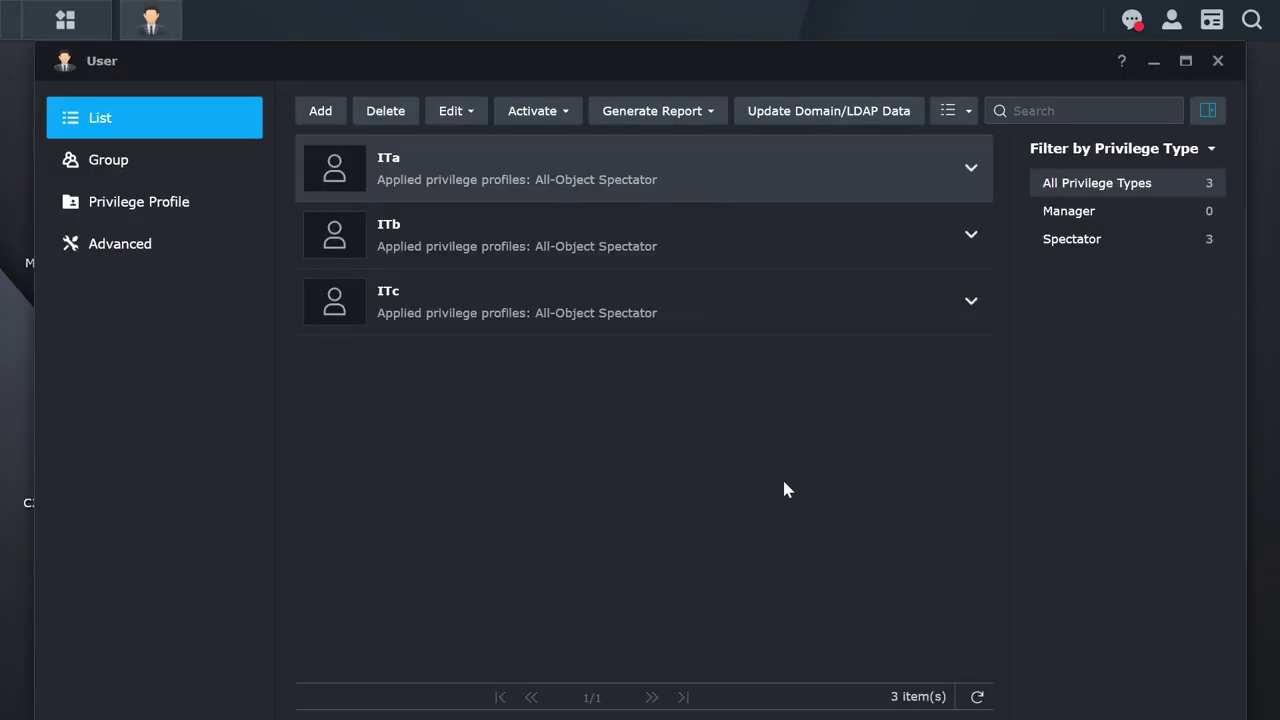
left_click(316, 111)
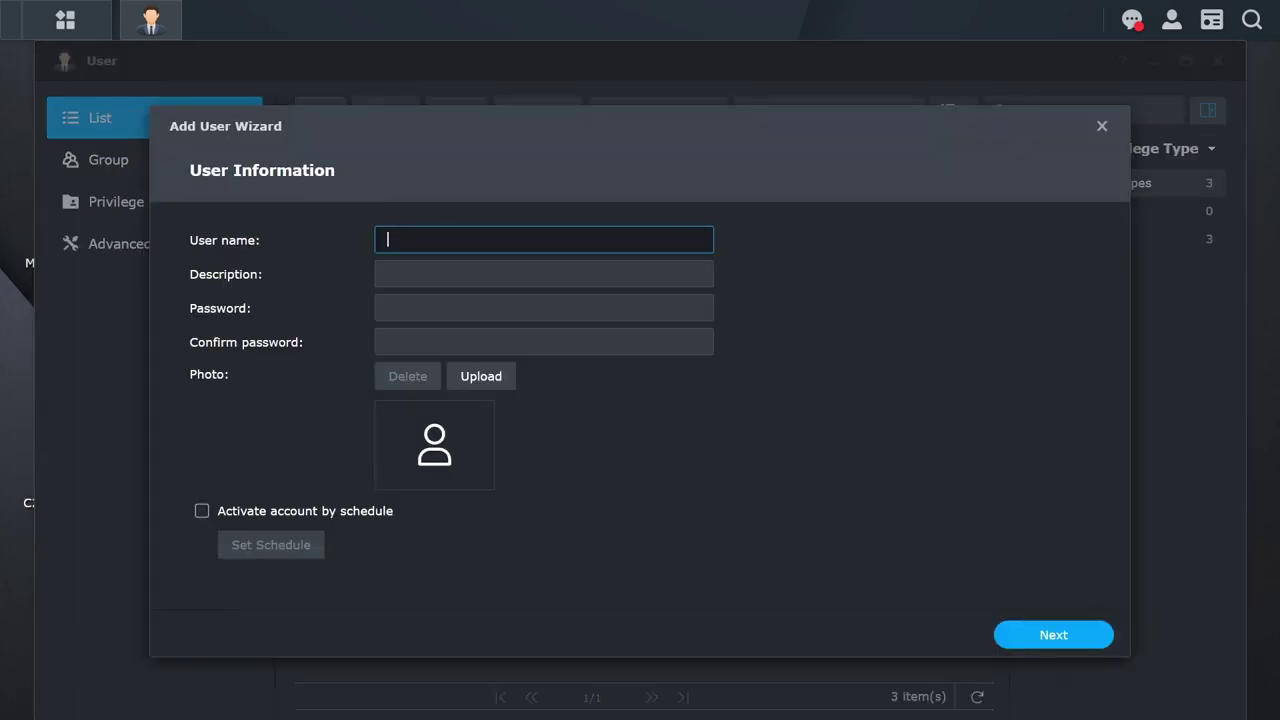
type("SecurityGuard")
key("Tab")
key("Tab")
type("******")
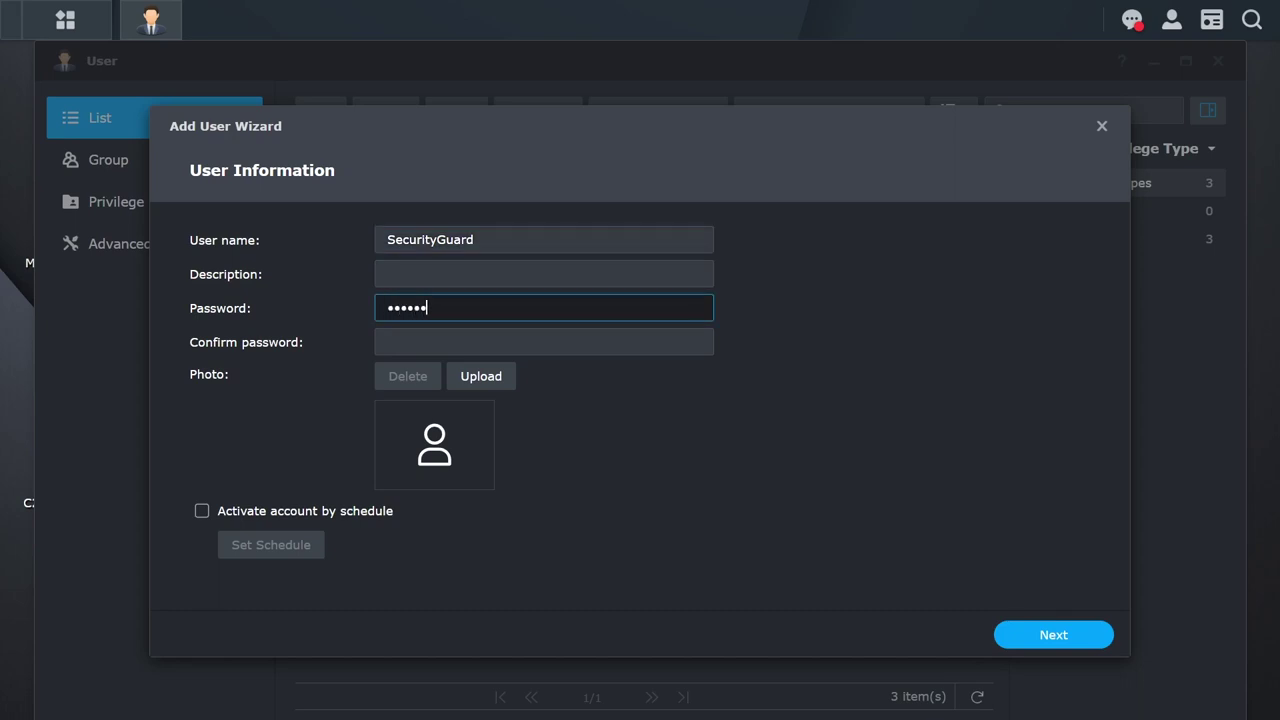
type("*****")
key("Tab")
type("****")
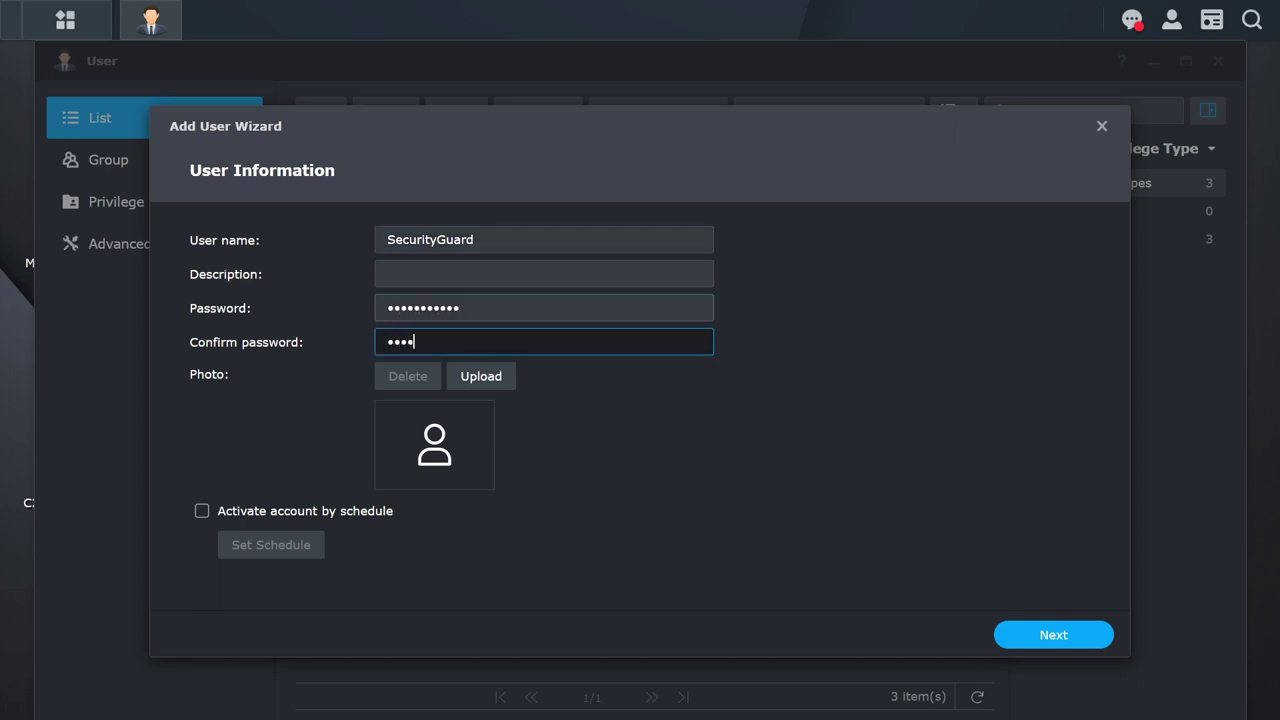
type("*******")
Enable scheduled activation for SecurityGuard, active only hours 8 to 16 every day
left_click(1022, 640)
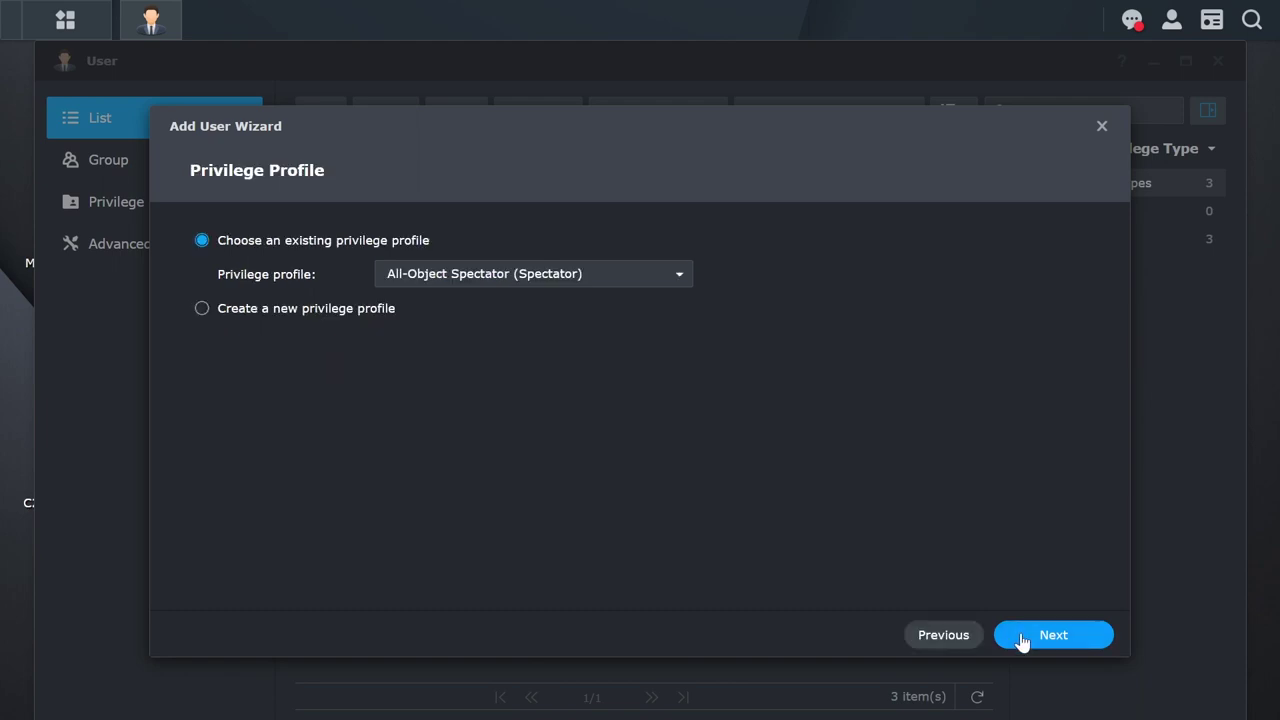
left_click(972, 638)
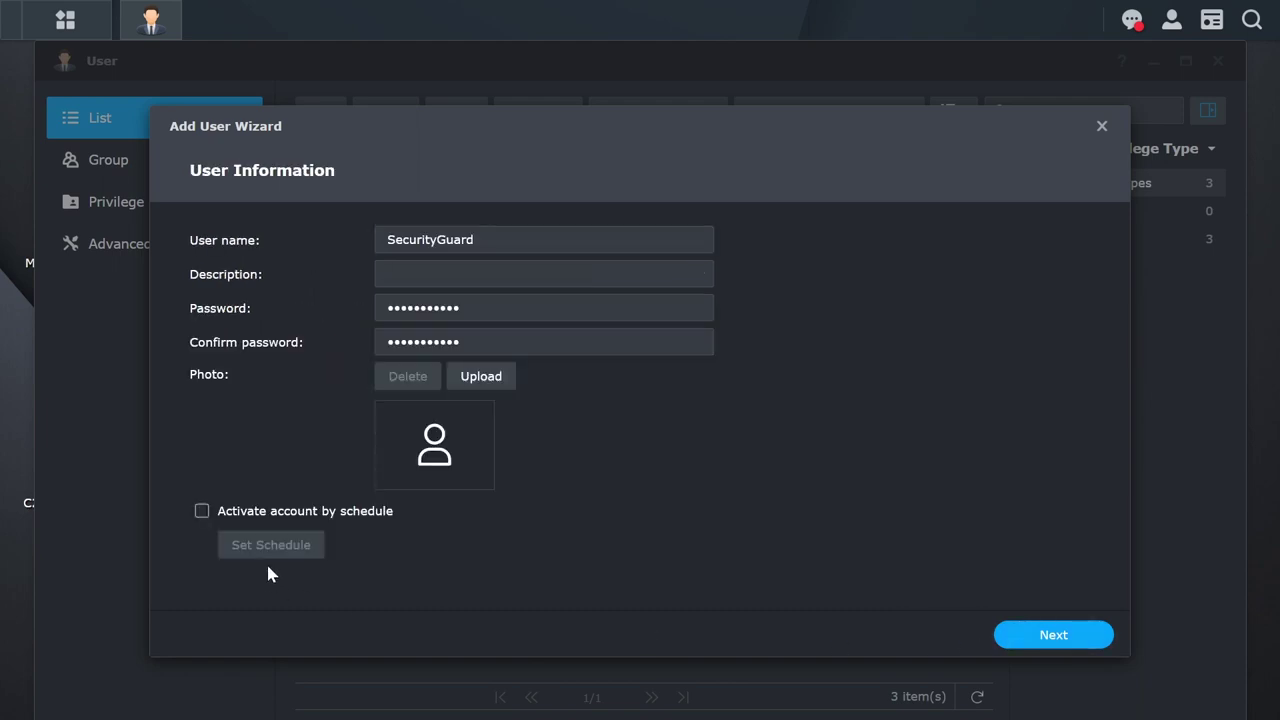
left_click(202, 511)
left_click(272, 550)
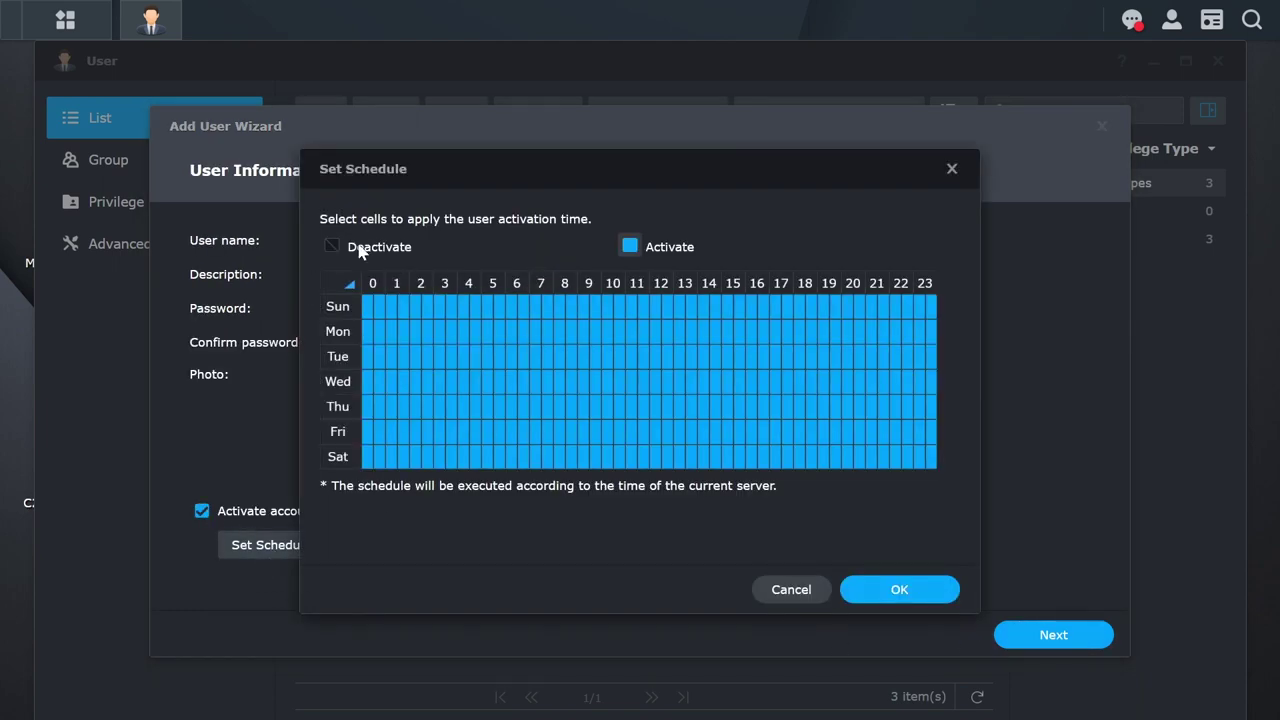
left_click_drag(372, 305, 931, 469)
left_click(626, 247)
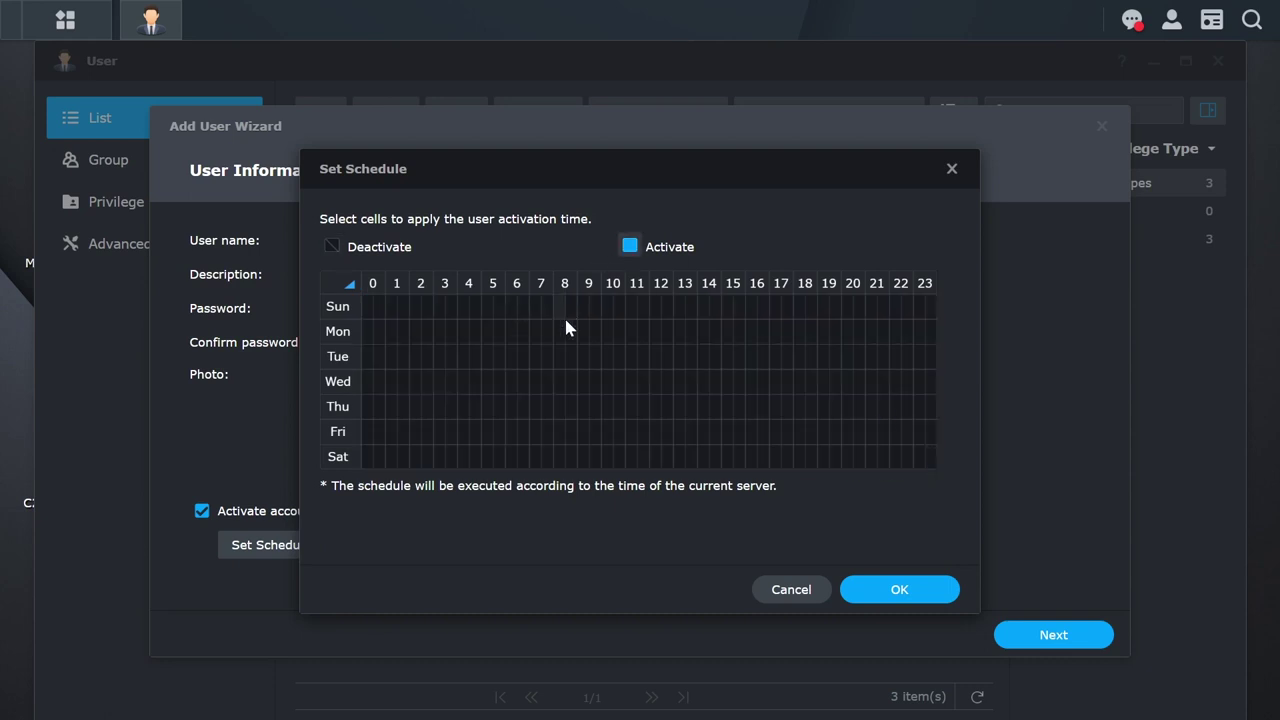
left_click_drag(563, 314, 765, 468)
left_click(868, 588)
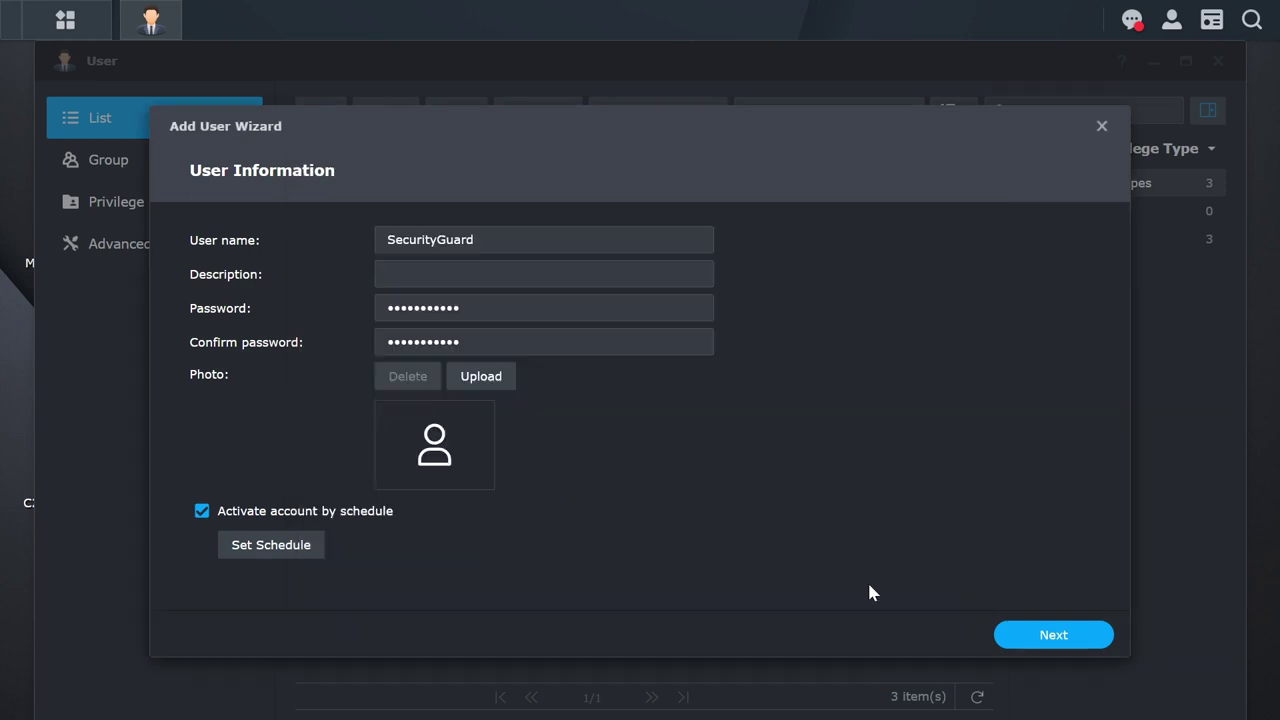
Create a new privilege profile SecurityGuard-profile with type Spectator
left_click(1050, 636)
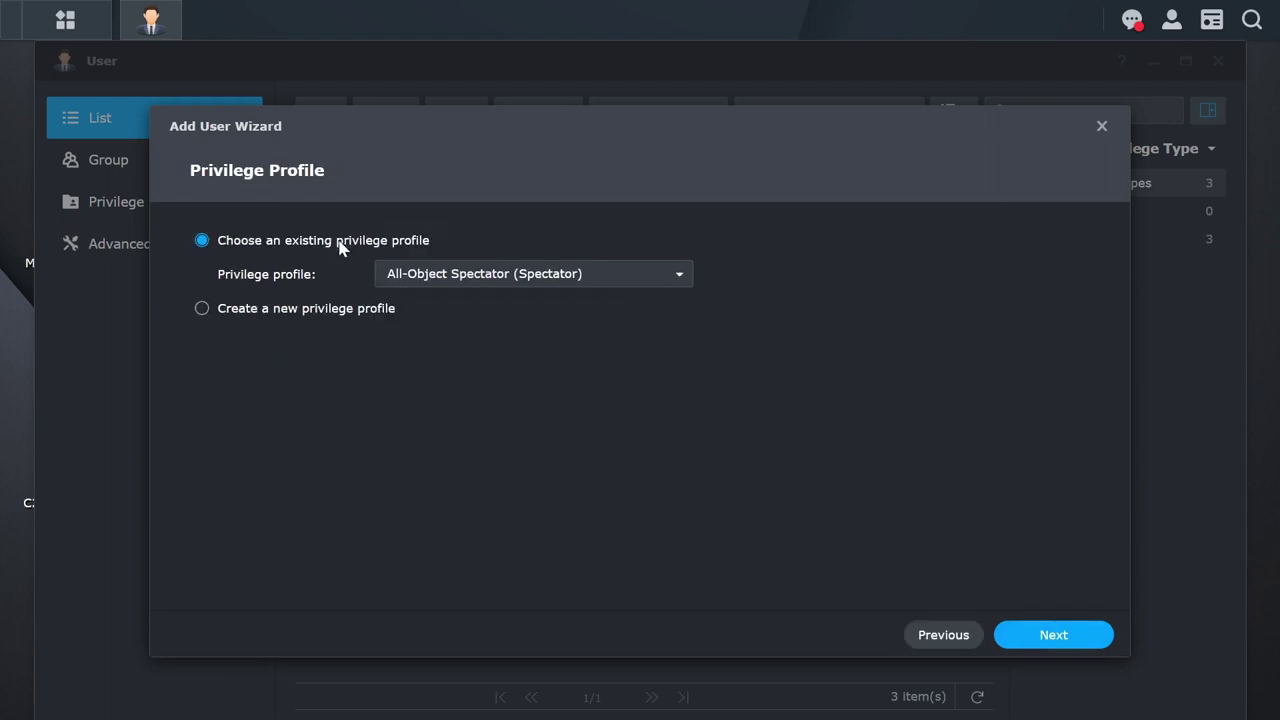
left_click(334, 312)
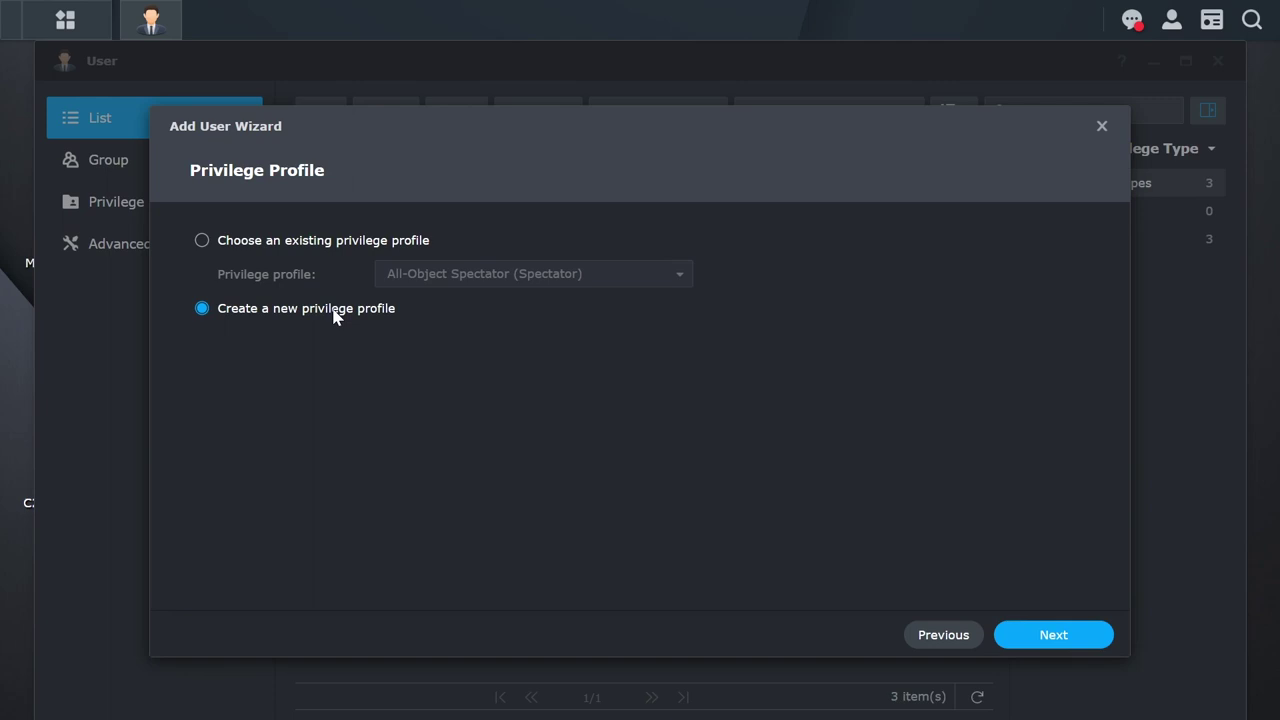
left_click(1053, 634)
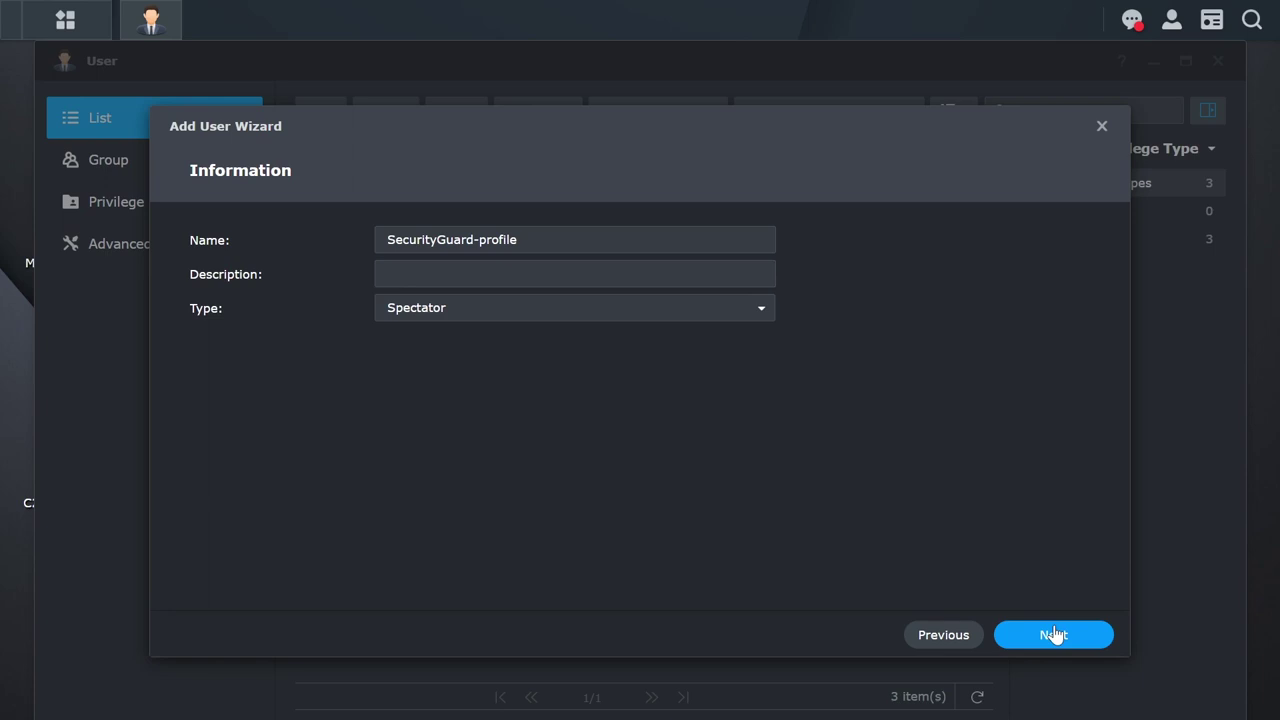
left_click(530, 314)
left_click(494, 380)
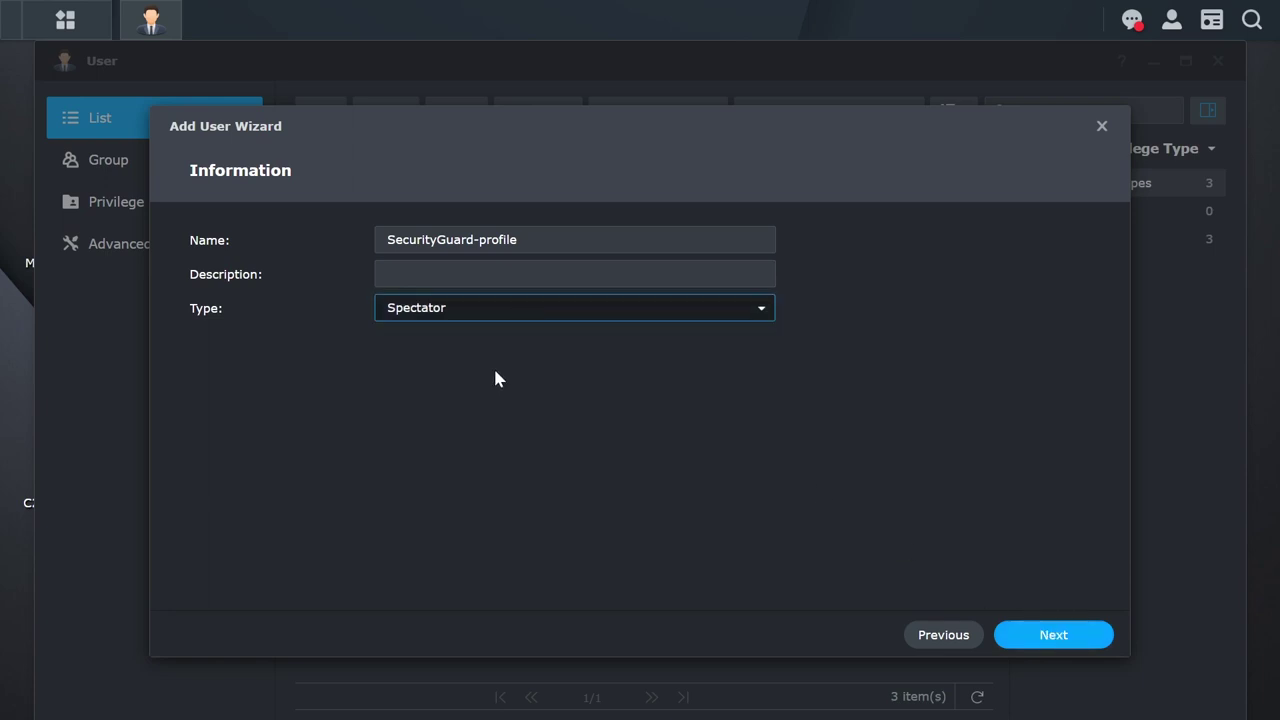
Advance through the Server, Camera, I/O, Maps and Layout privilege pages unchanged
left_click(1067, 640)
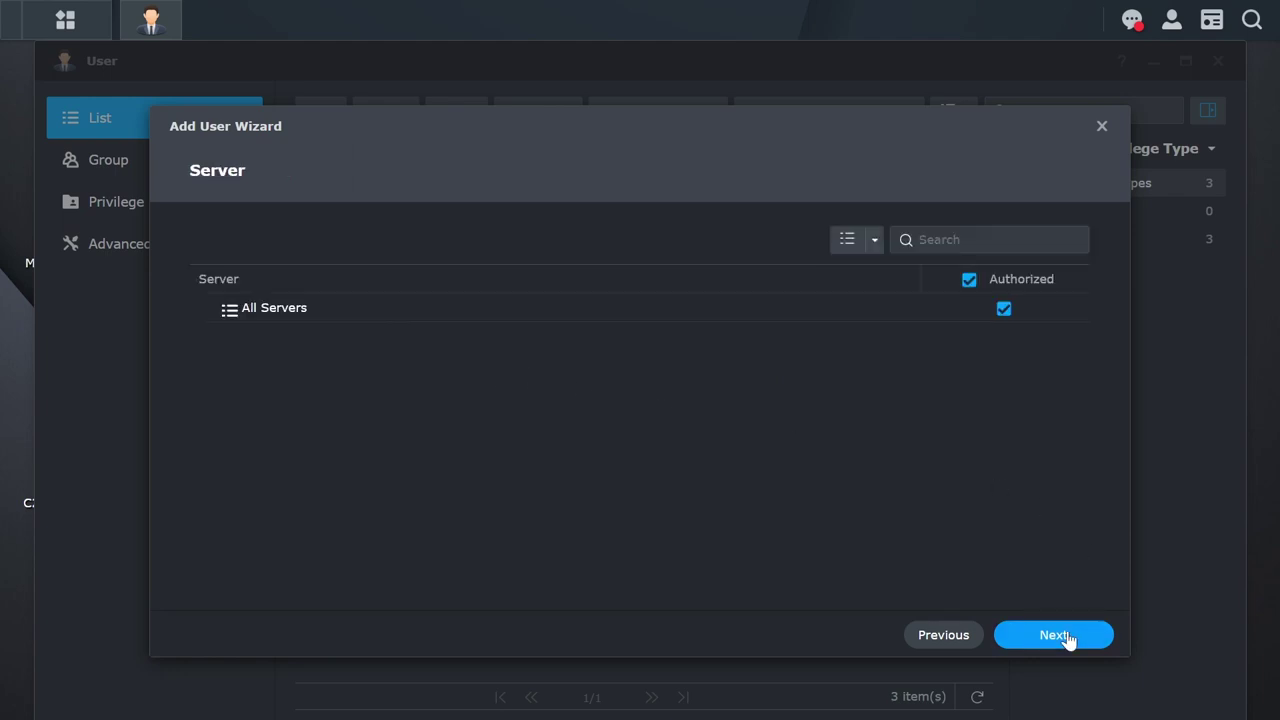
left_click(1067, 640)
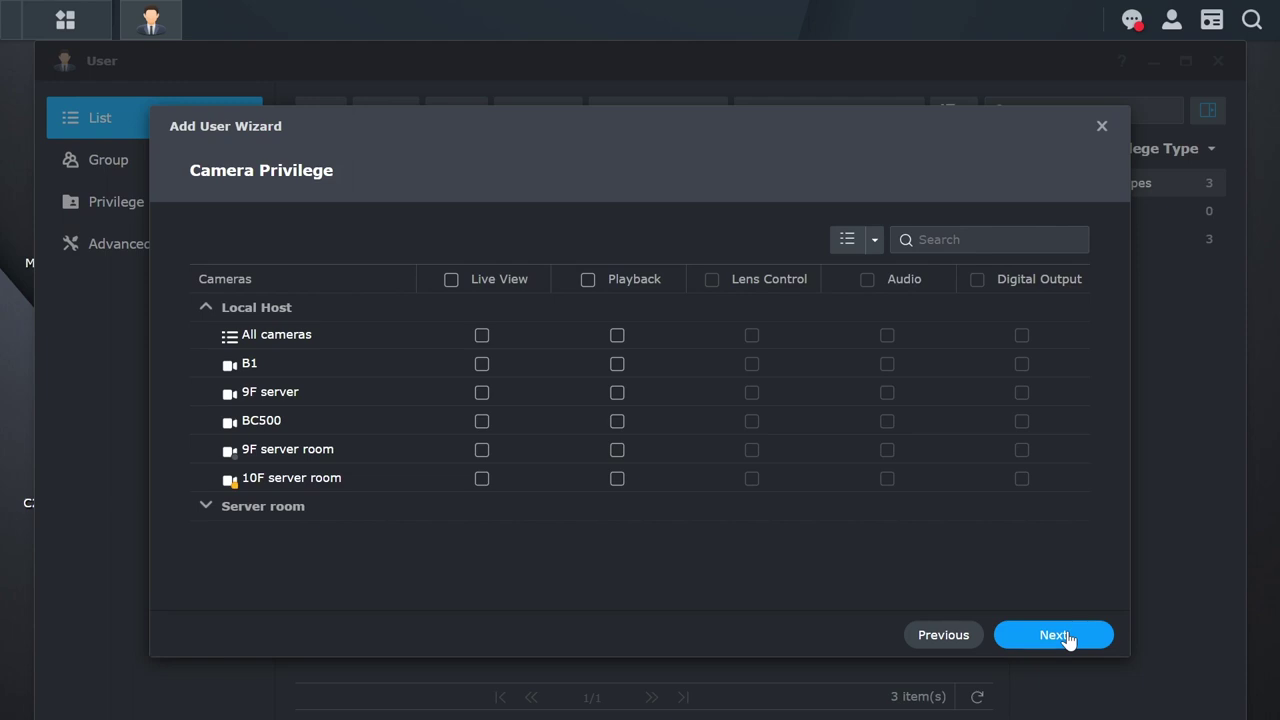
left_click(1067, 640)
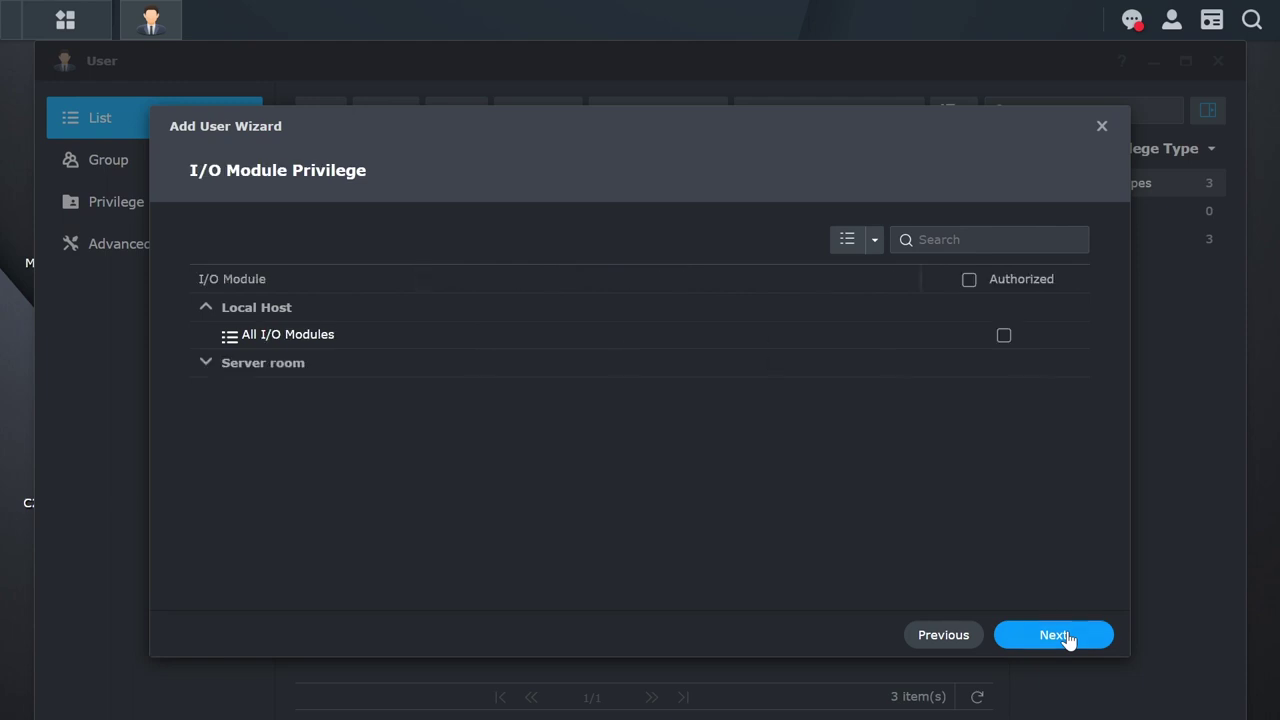
left_click(1067, 640)
left_click(1067, 640)
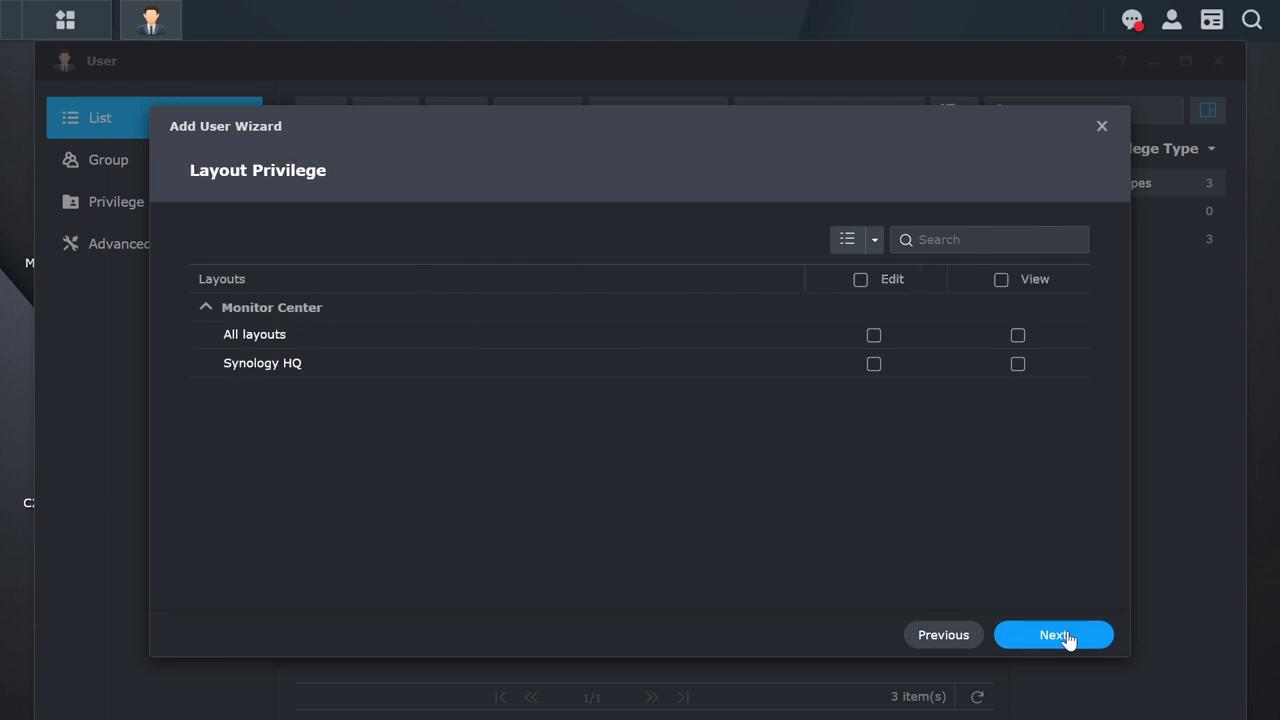
left_click(1067, 640)
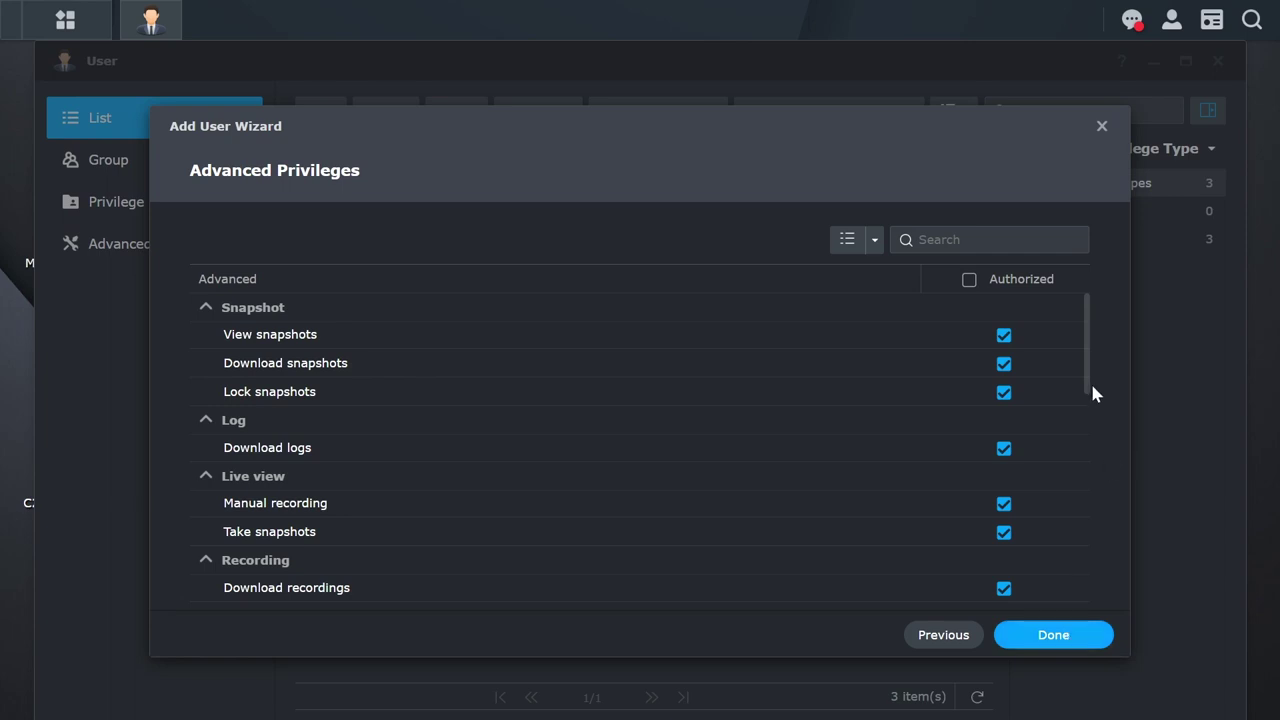
Restrict advanced privileges to view, download and lock snapshots, finish, and expand SecurityGuard's row
left_click_drag(1087, 386, 1080, 334)
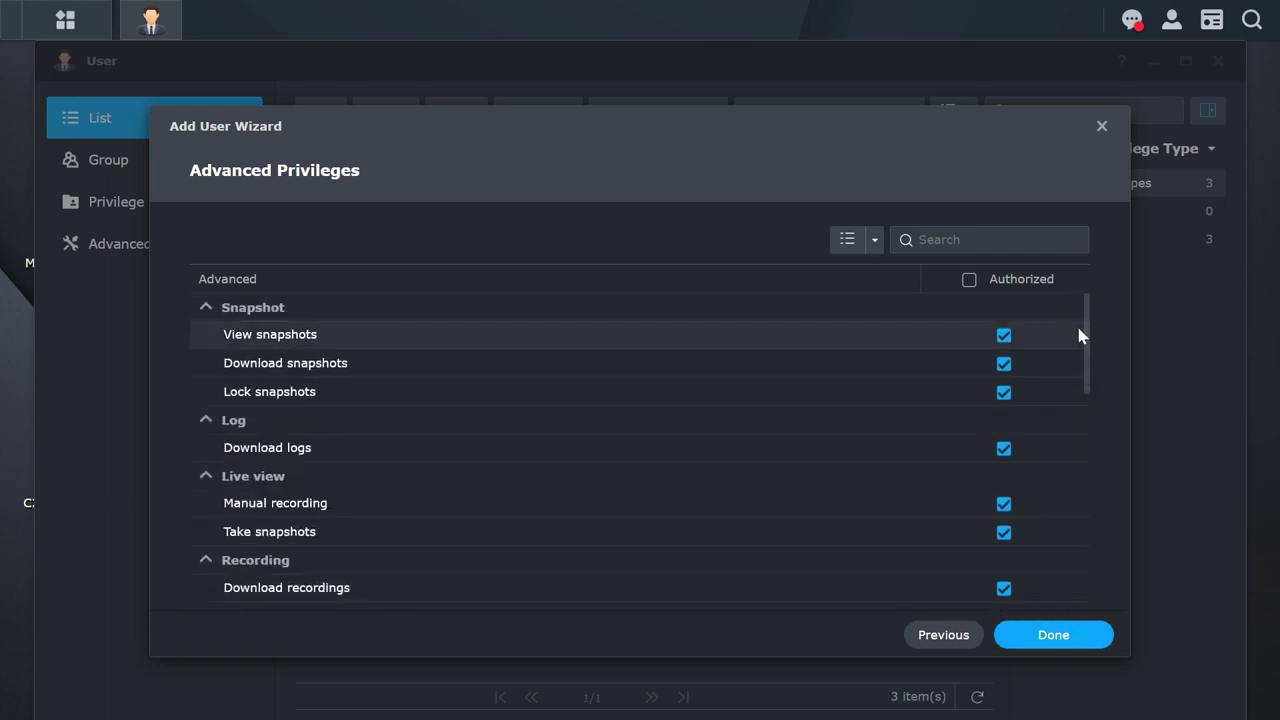
left_click(969, 279)
left_click(969, 279)
left_click(1004, 336)
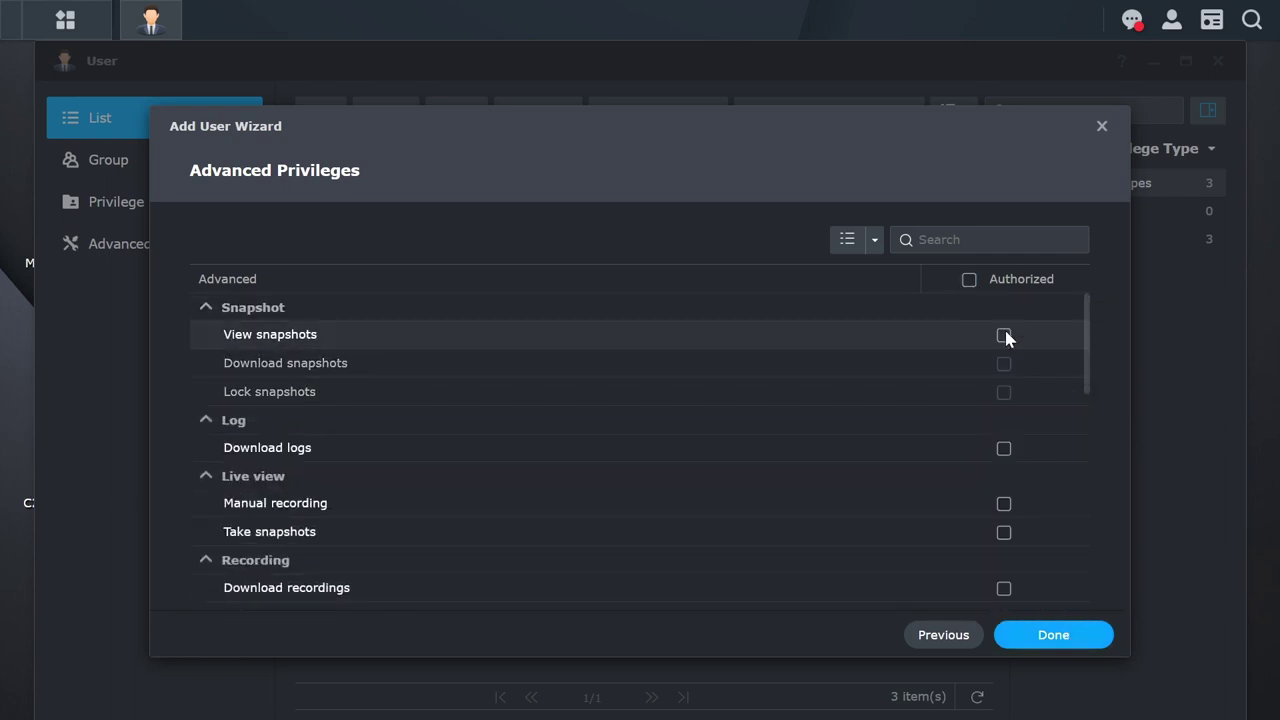
left_click(1004, 364)
left_click(1004, 392)
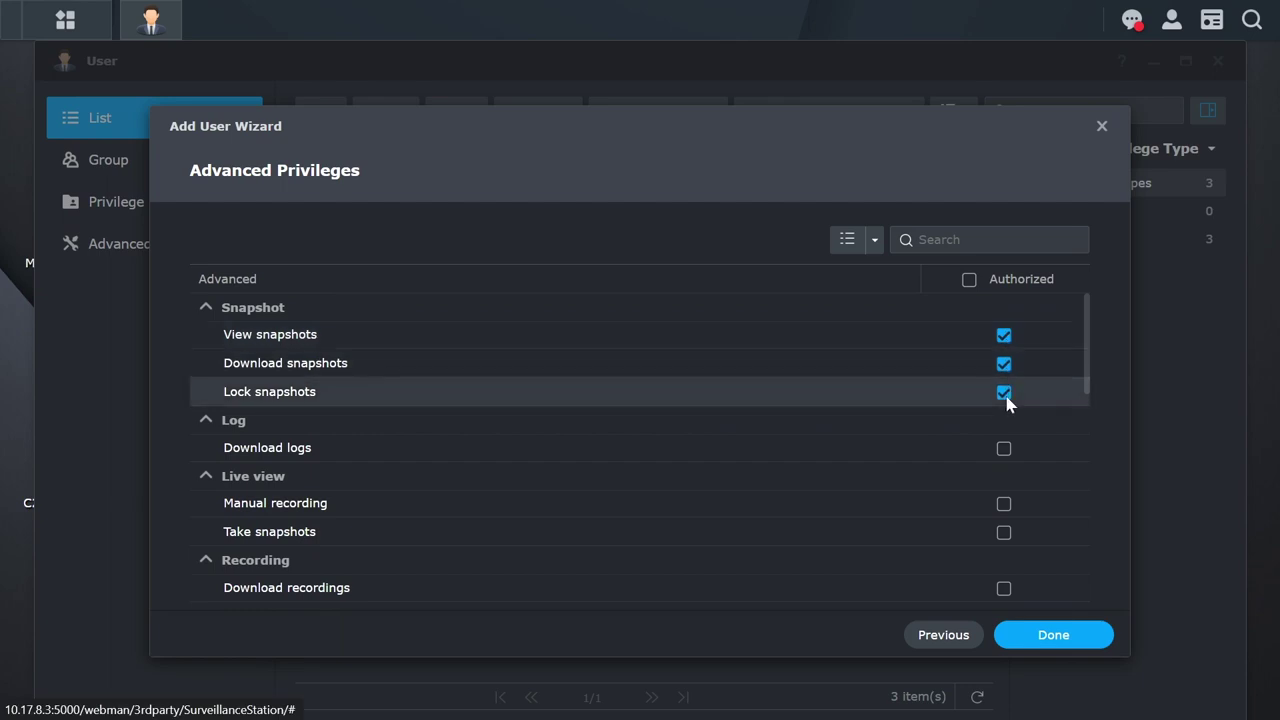
left_click(1040, 634)
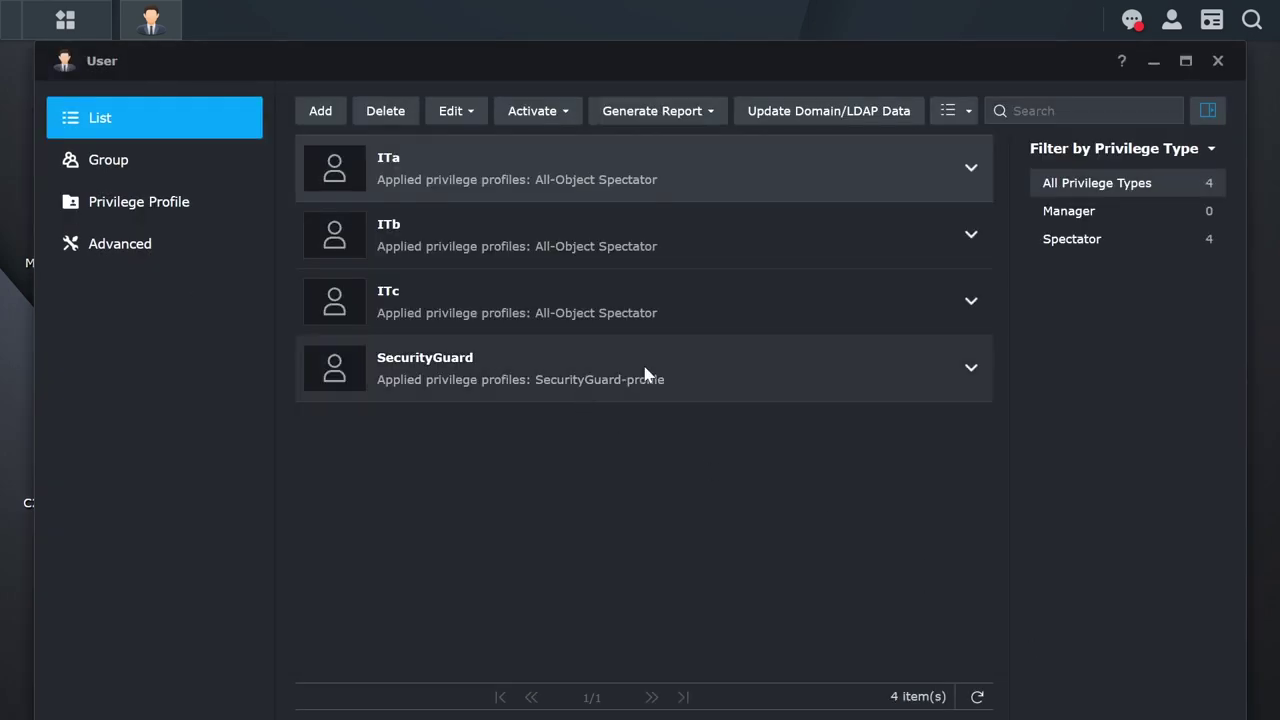
left_click(971, 368)
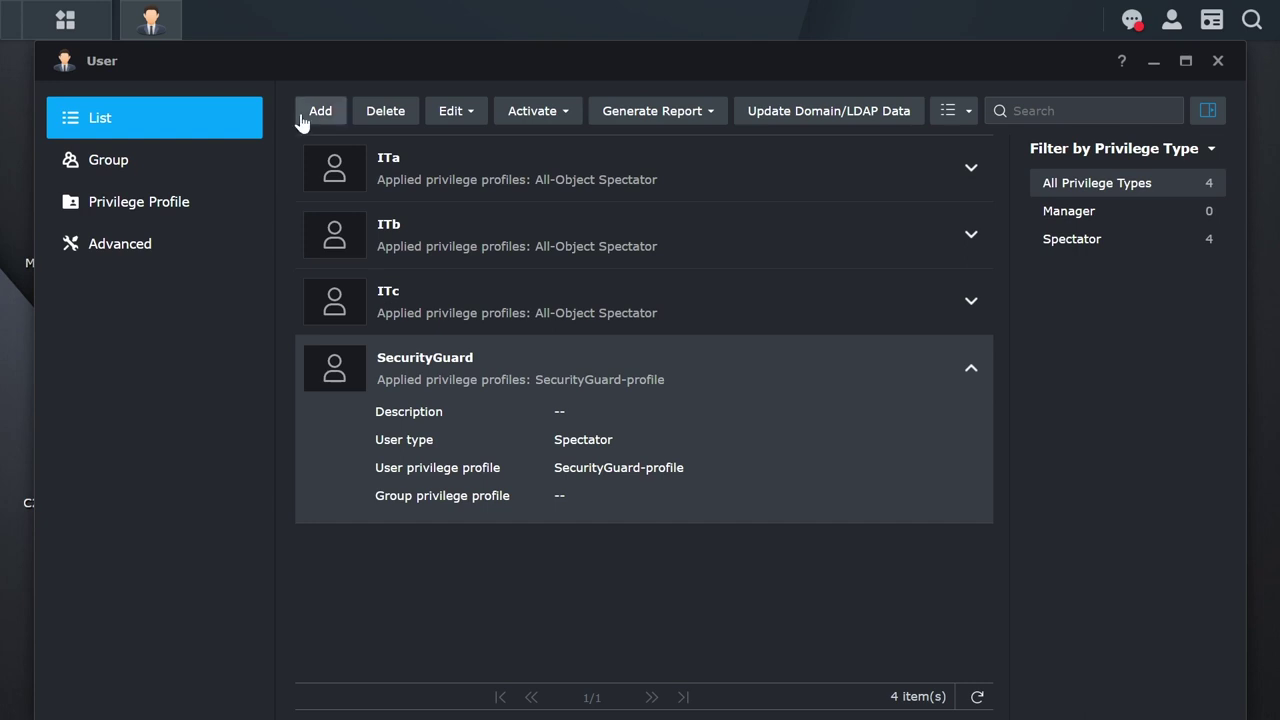
Add another user named New Staff and enter its password
left_click(302, 121)
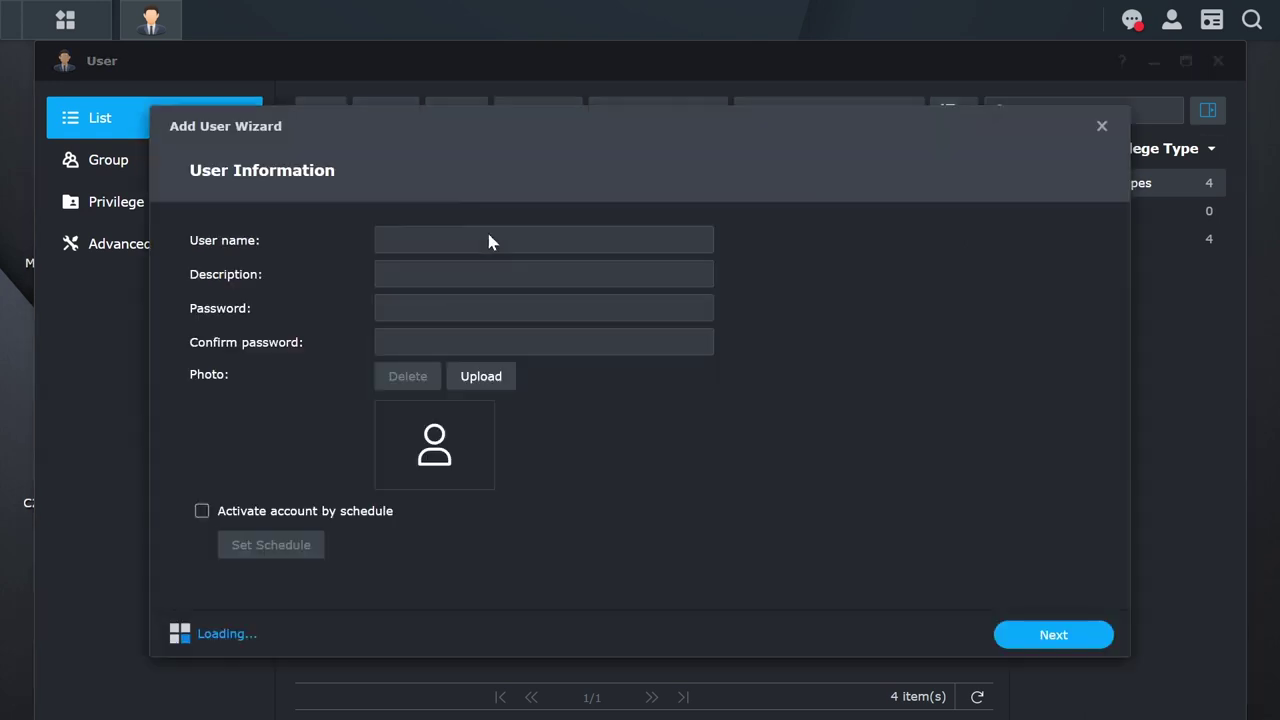
left_click(489, 240)
type("New ")
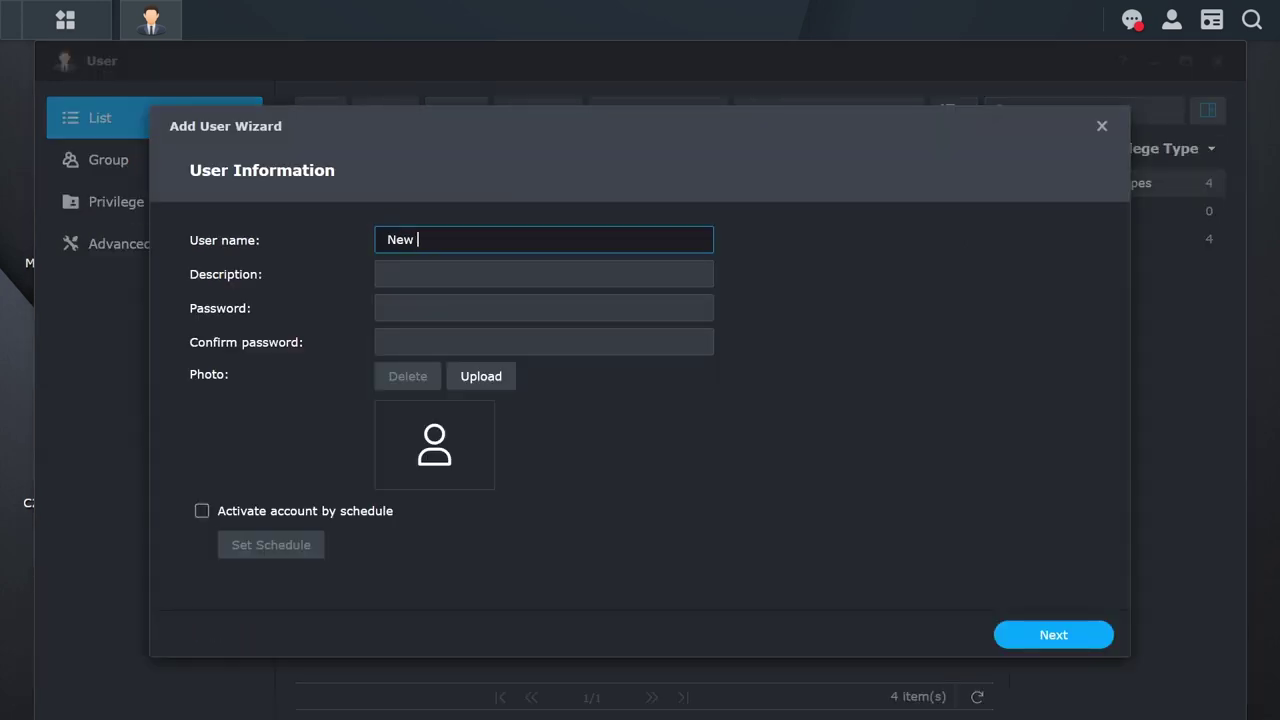
type("Staff")
key("Tab")
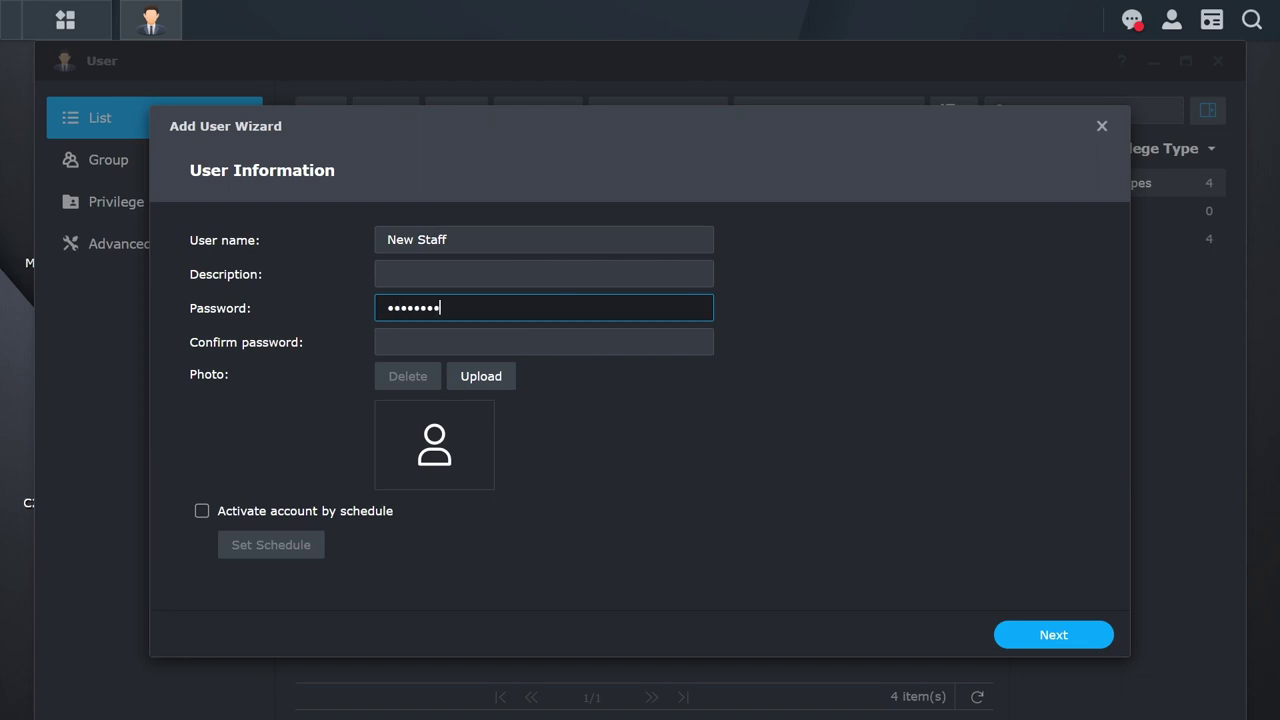
key("Tab")
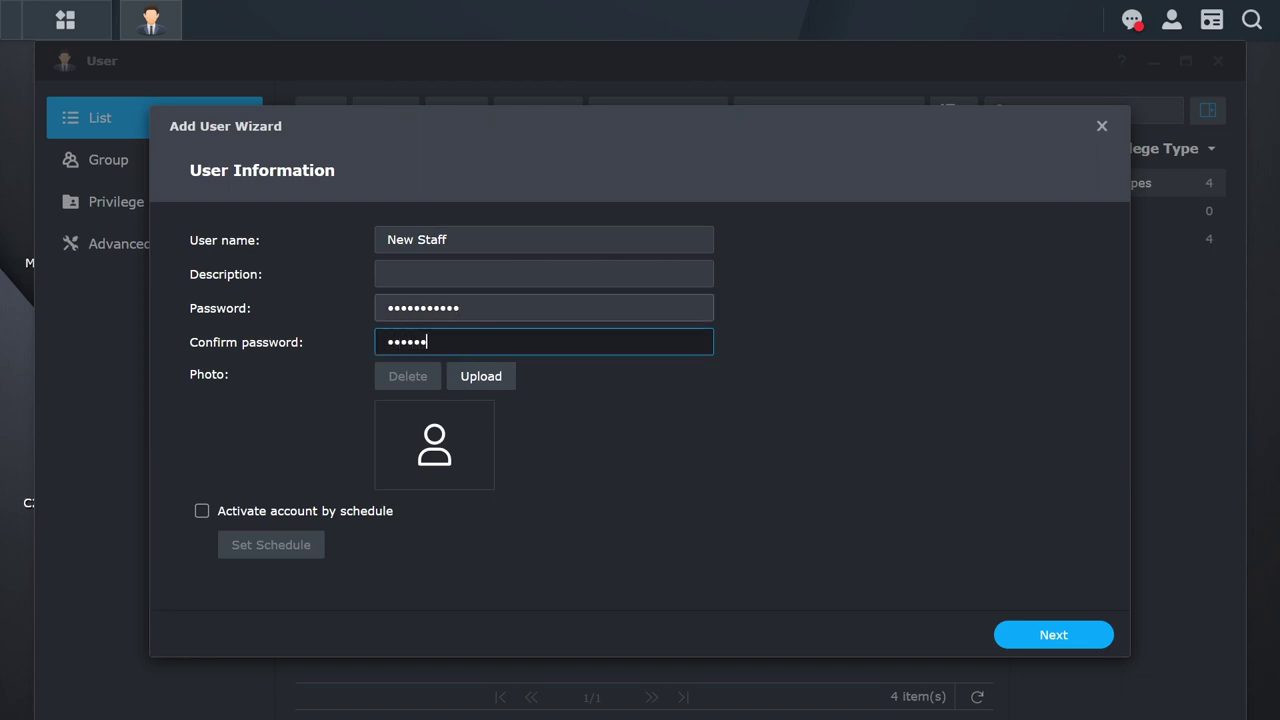
Assign New Staff the existing SecurityGuard-profile, save the user, and view privilege profiles
left_click(1082, 645)
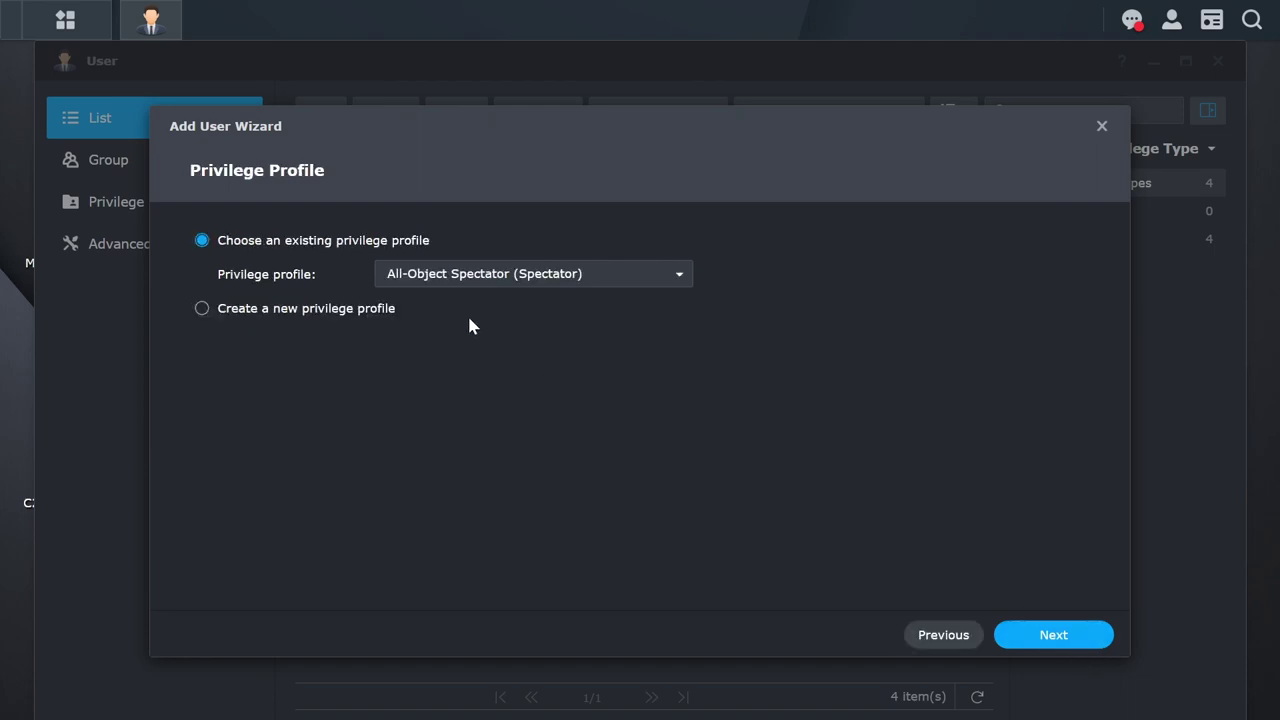
left_click(449, 280)
left_click(480, 392)
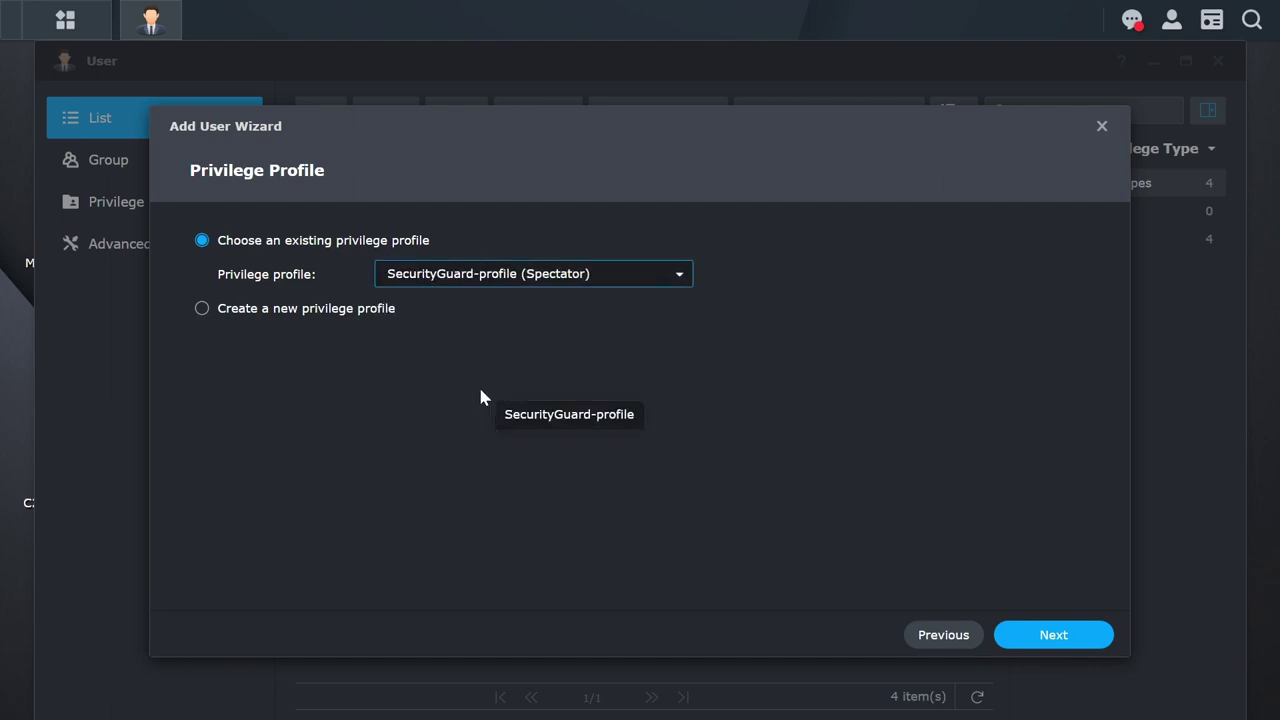
left_click(1026, 646)
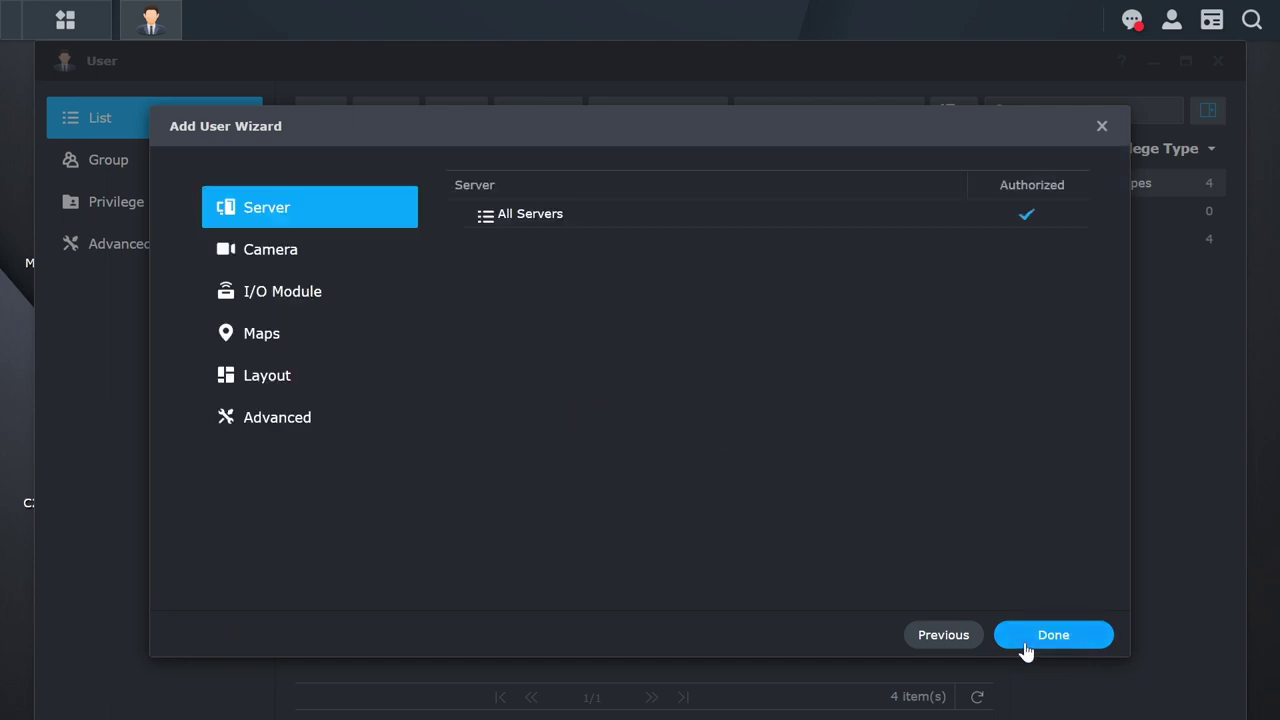
left_click(1025, 645)
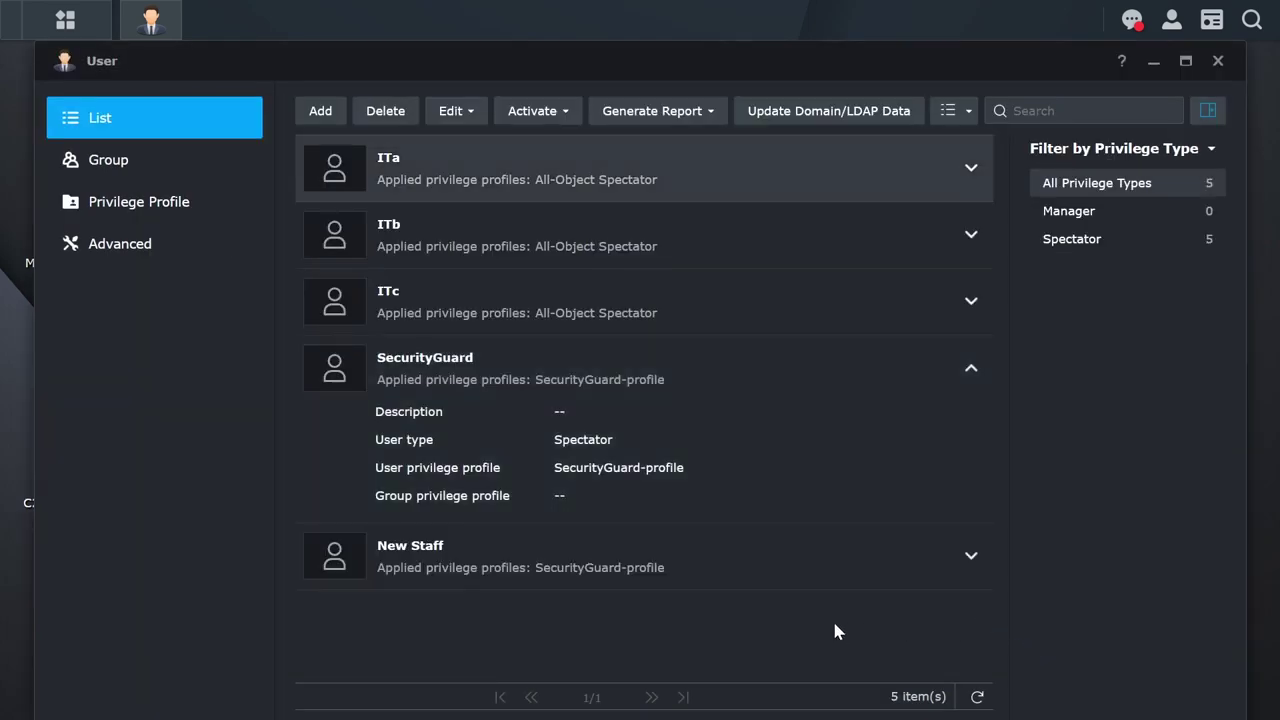
left_click(170, 204)
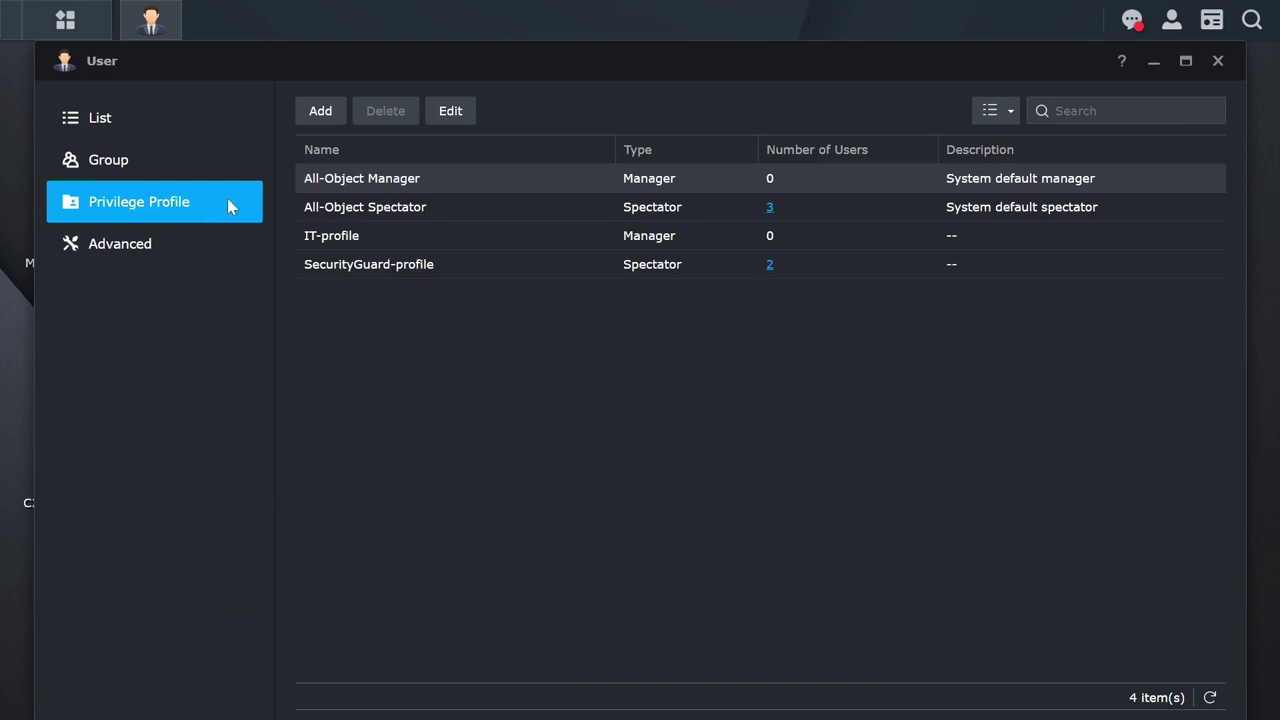
Rename SecurityGuard-profile to NewSecurityGuard-profile
left_click(405, 262)
left_click(450, 110)
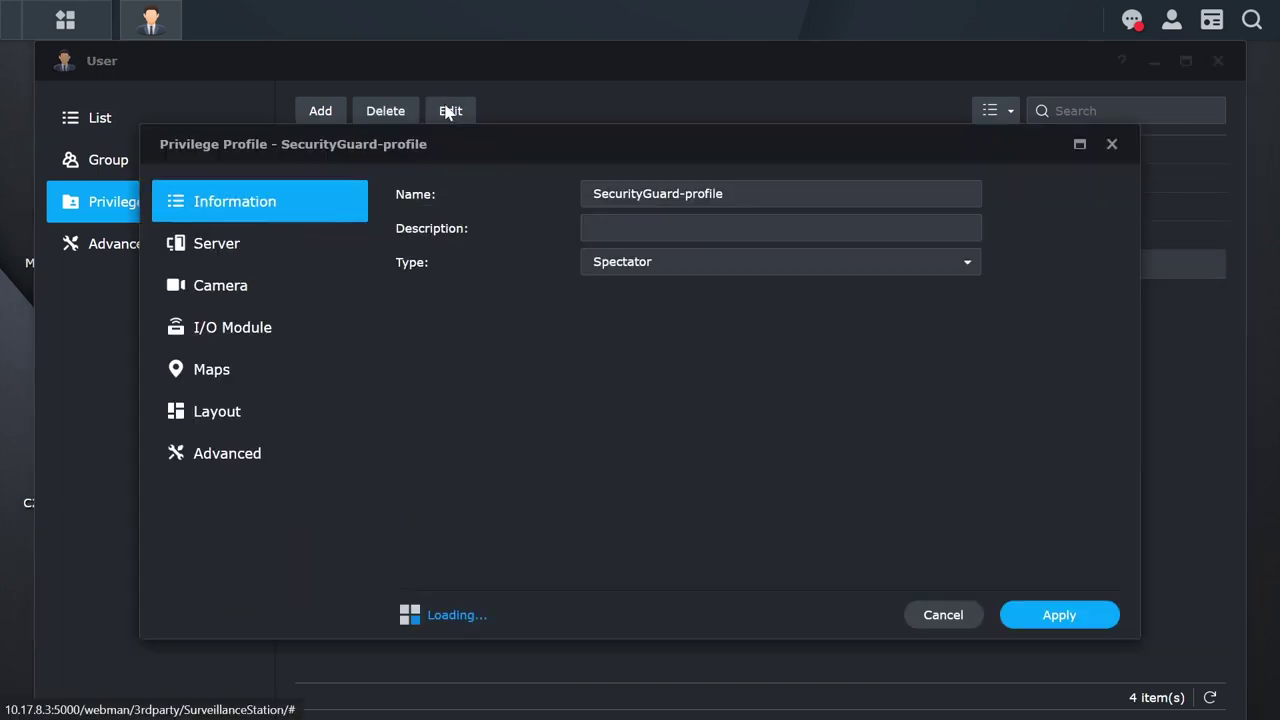
type("New")
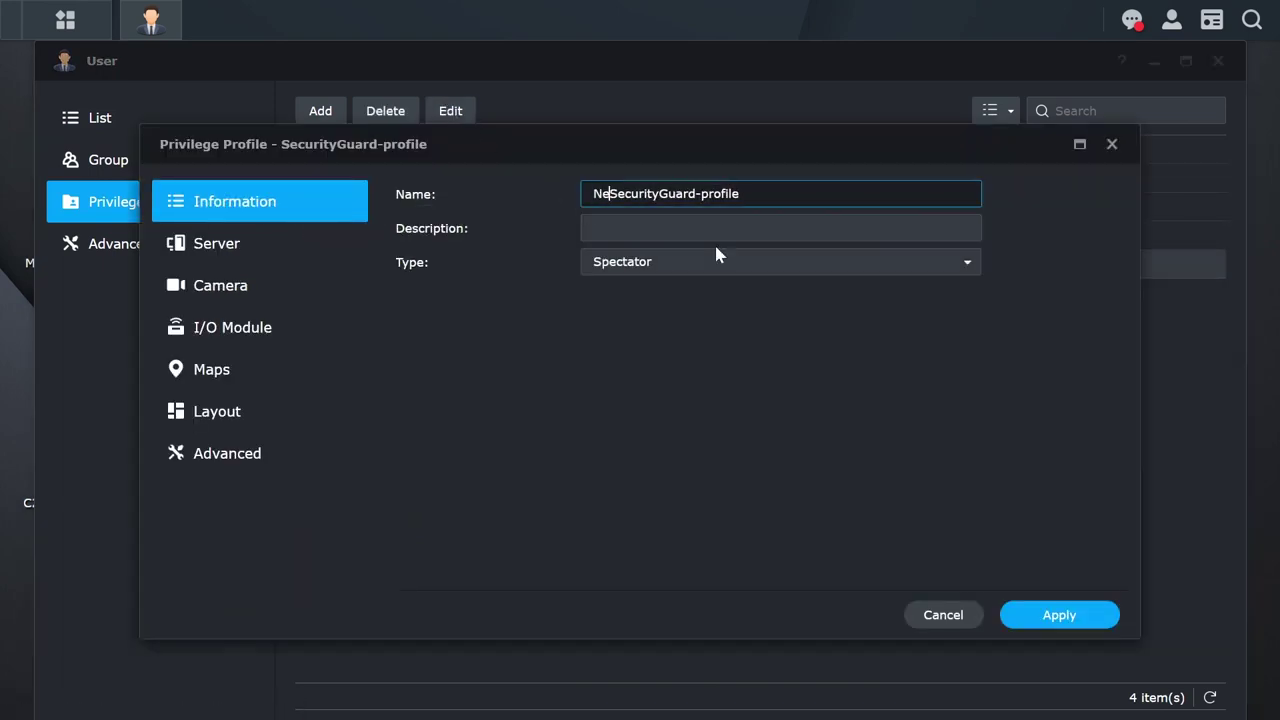
Grant Live View on B1 and 9F server and Playback on BC500, then apply
left_click(283, 254)
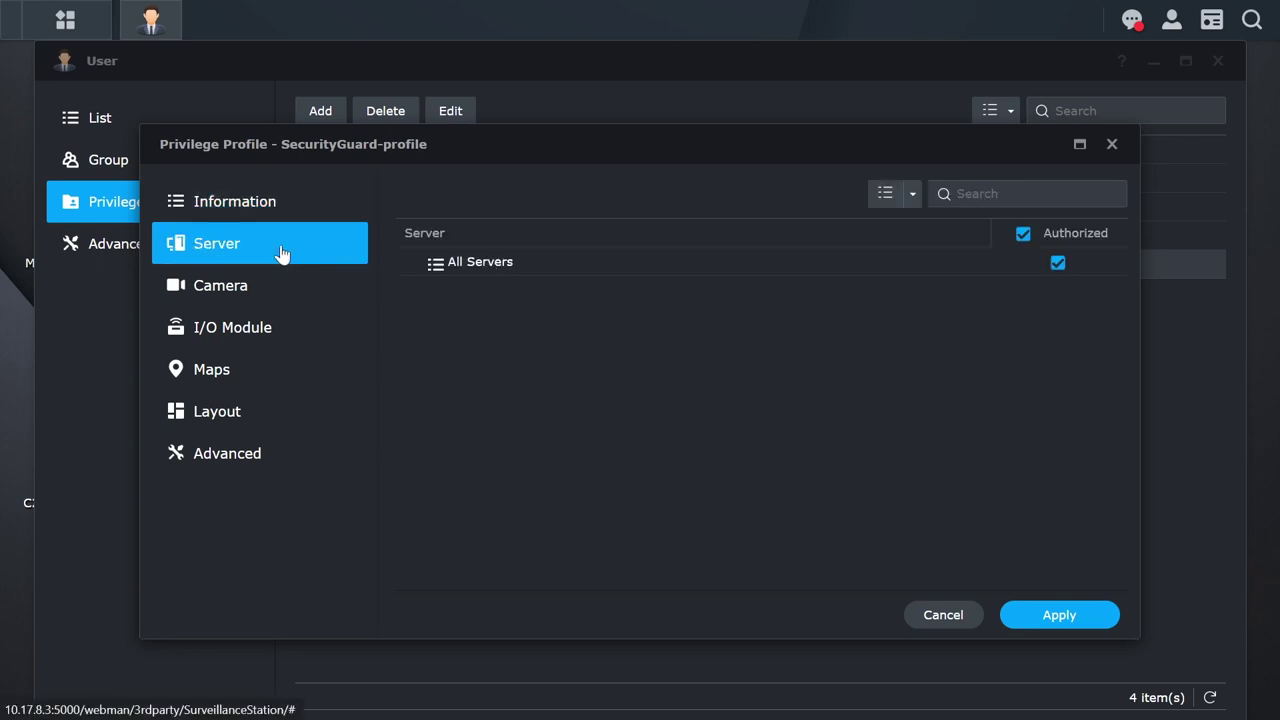
left_click(326, 300)
left_click(633, 318)
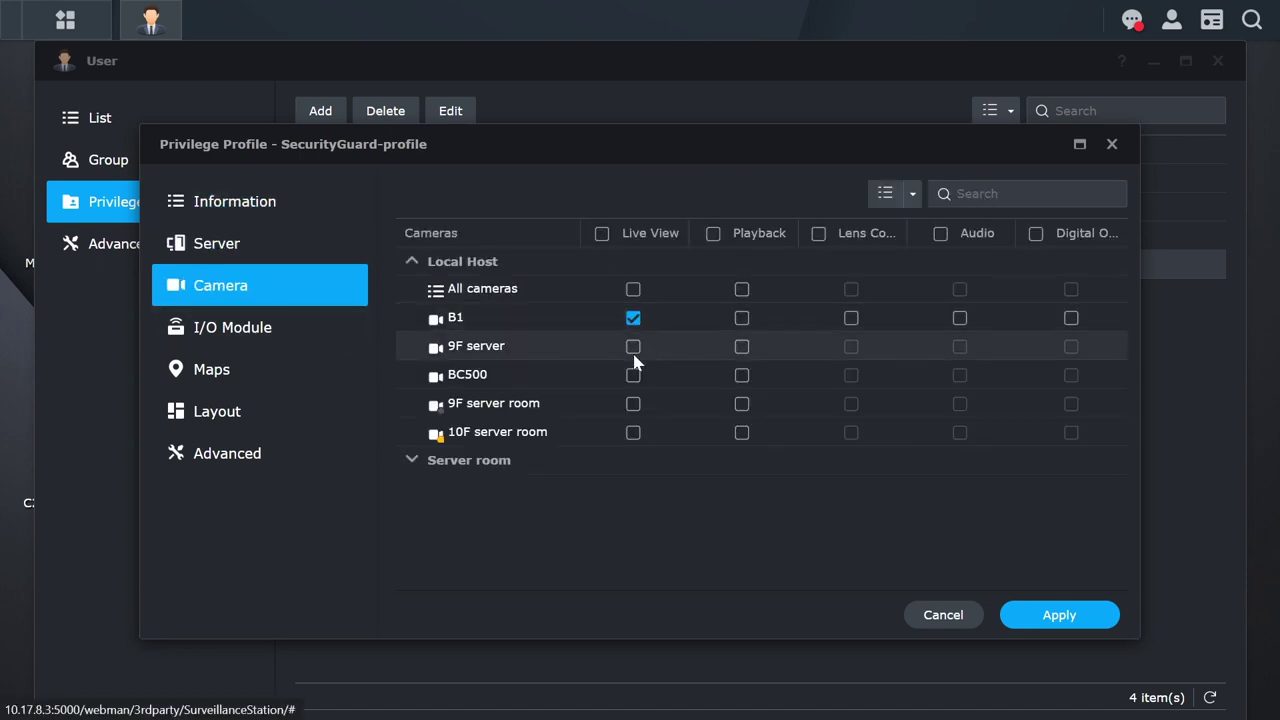
left_click(633, 346)
left_click(741, 375)
left_click(1062, 615)
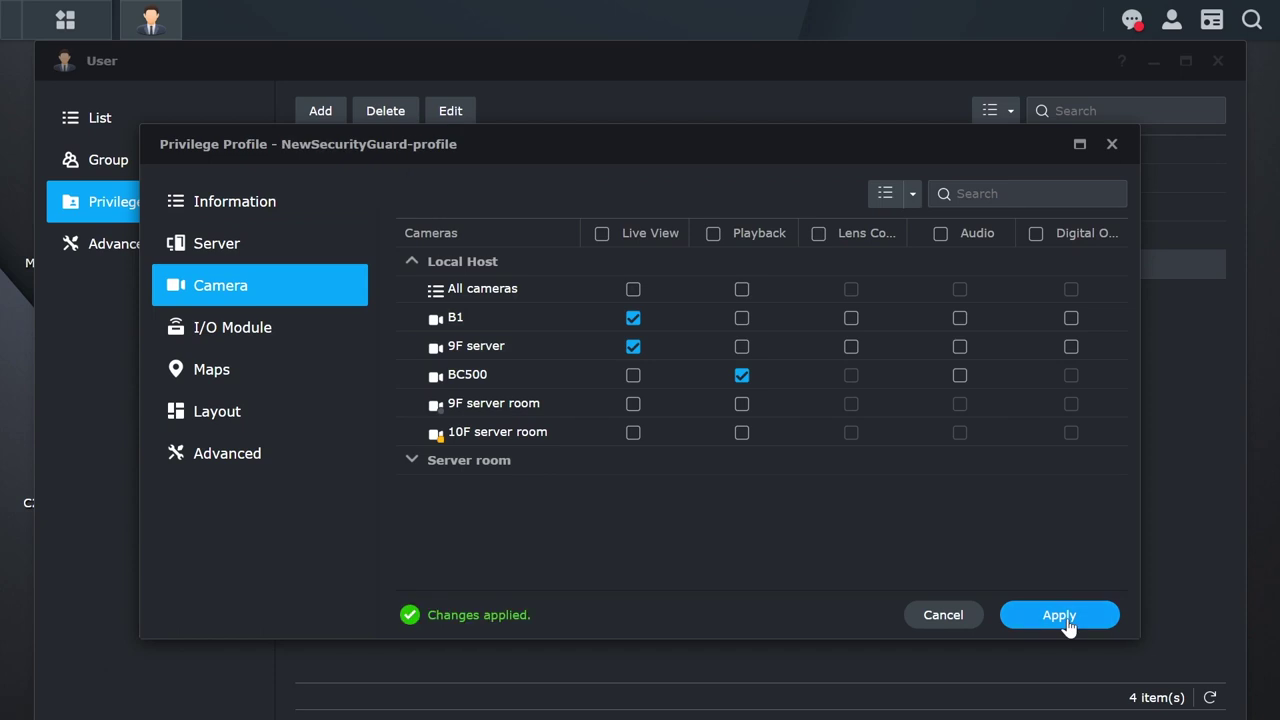
left_click(955, 620)
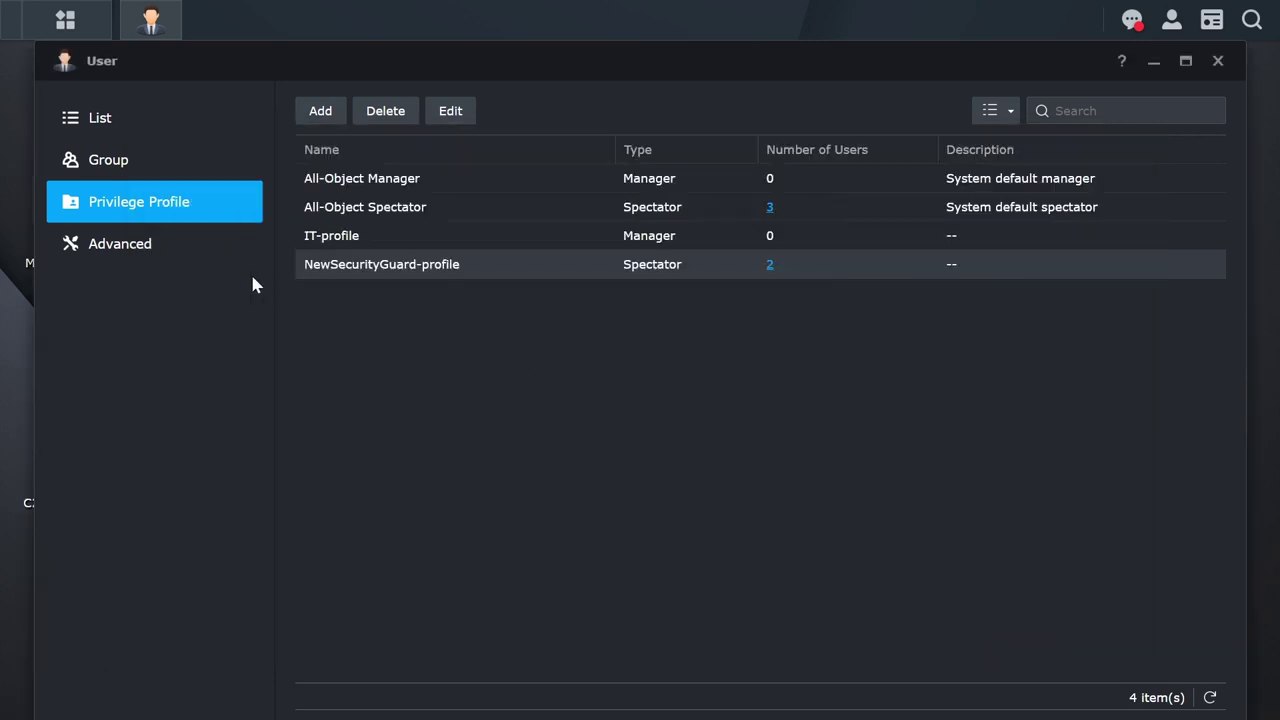
Check the user list for NewSecurityGuard-profile, then switch to the Group page
left_click(151, 119)
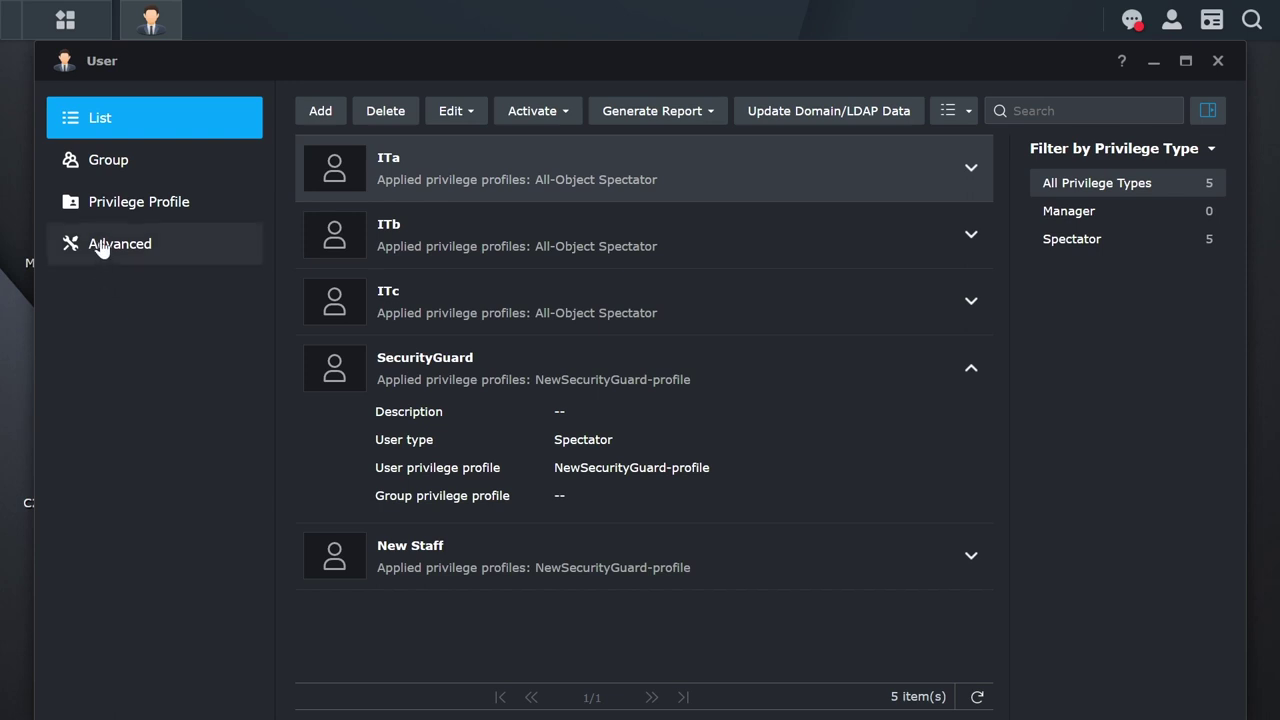
left_click(112, 166)
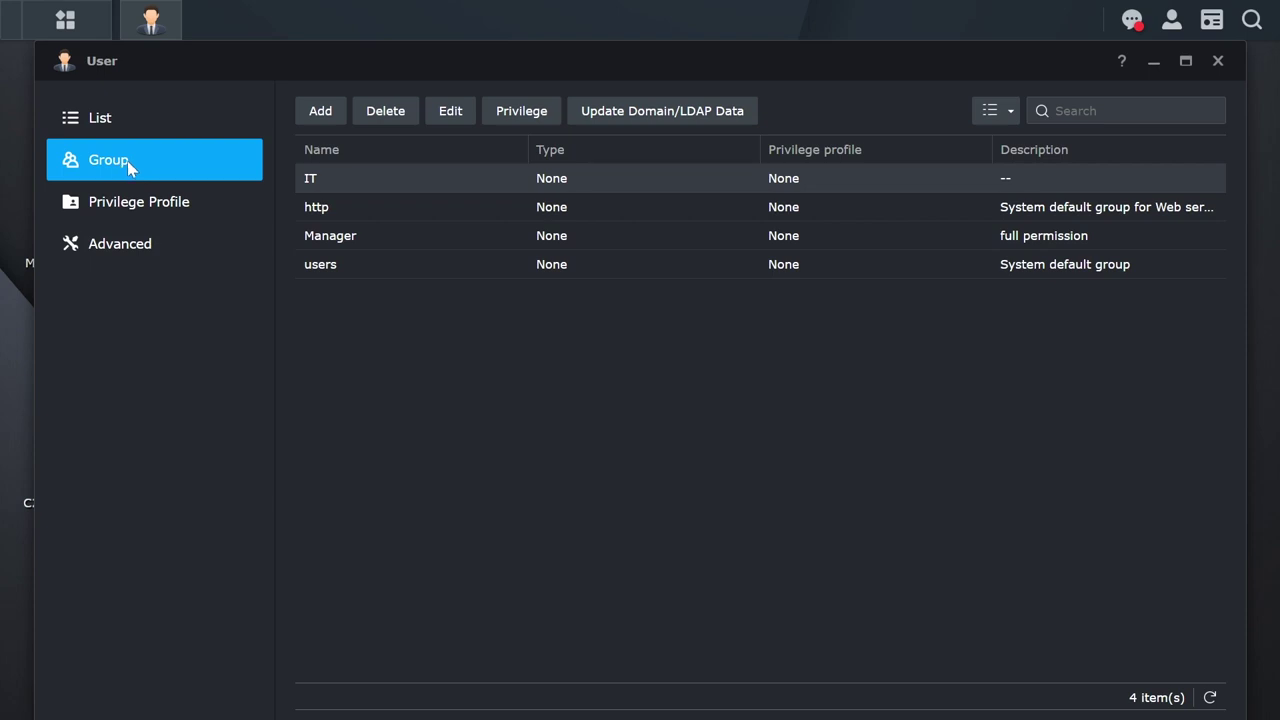
Start a new user group named IT-1
left_click(320, 112)
left_click(423, 236)
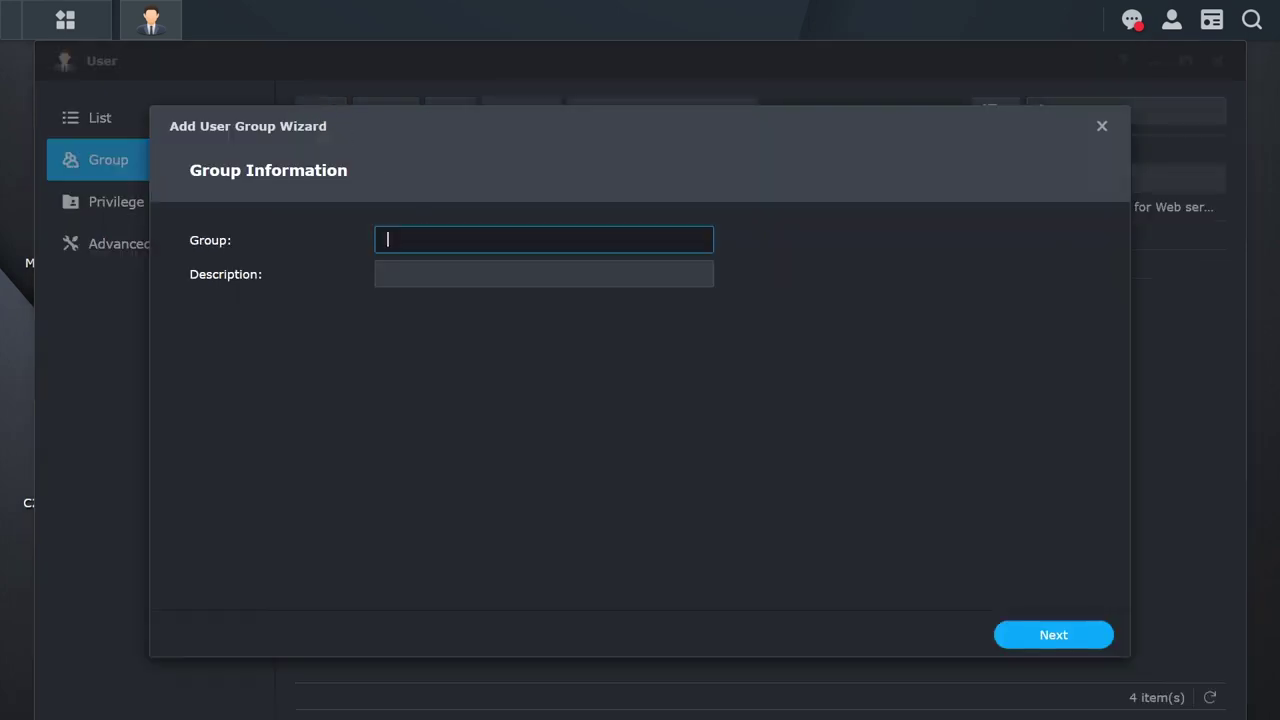
type("IT-1")
Assign IT-1 the IT-profile privilege profile, review camera and map permissions, and finish
left_click(1034, 638)
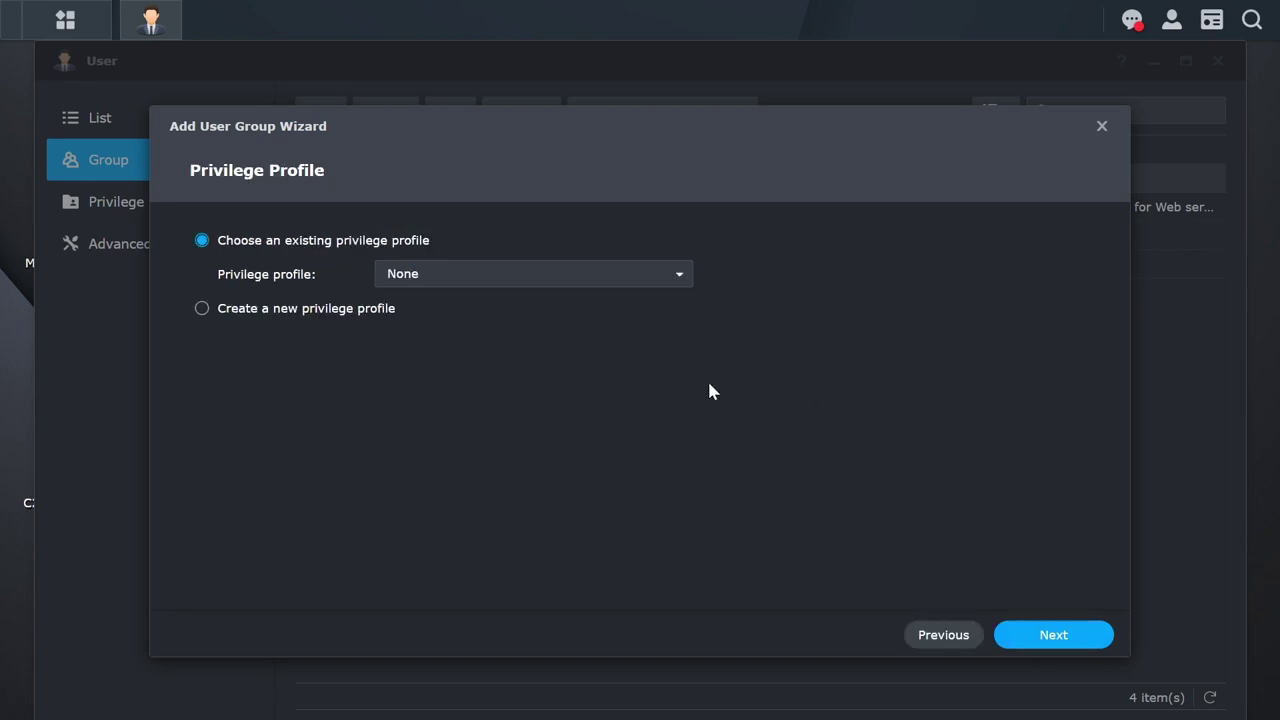
left_click(629, 274)
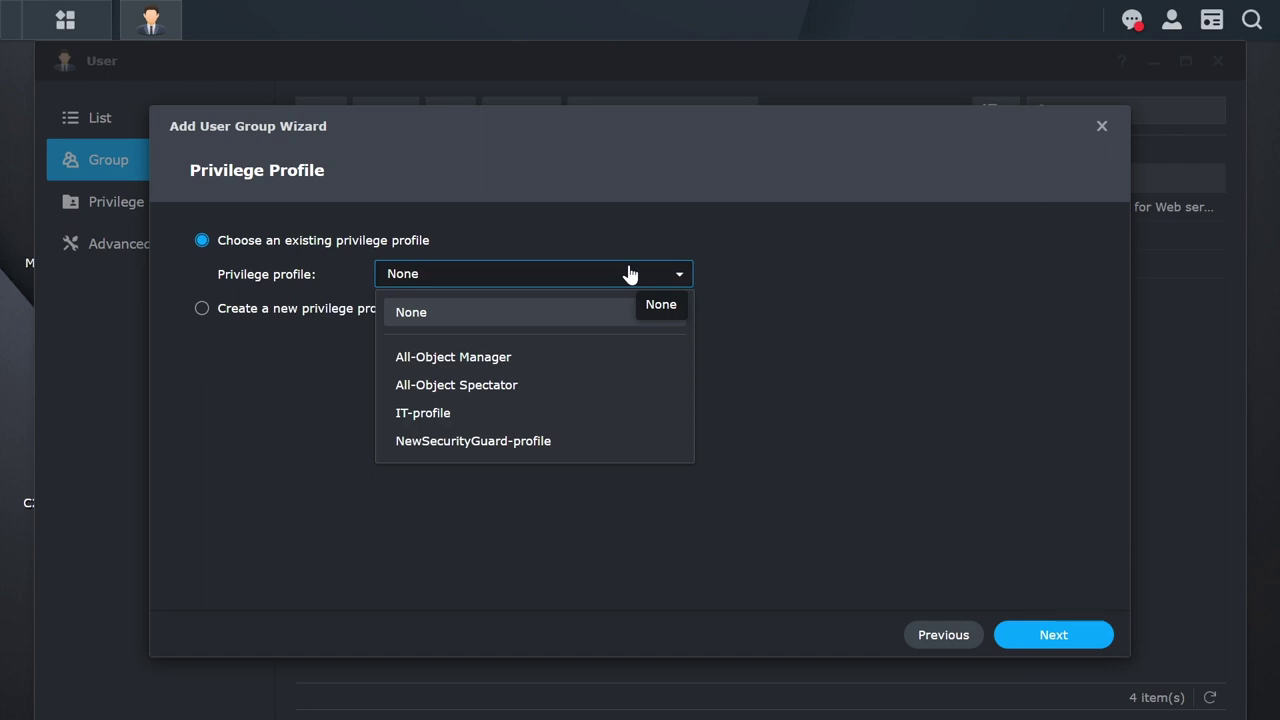
left_click(556, 422)
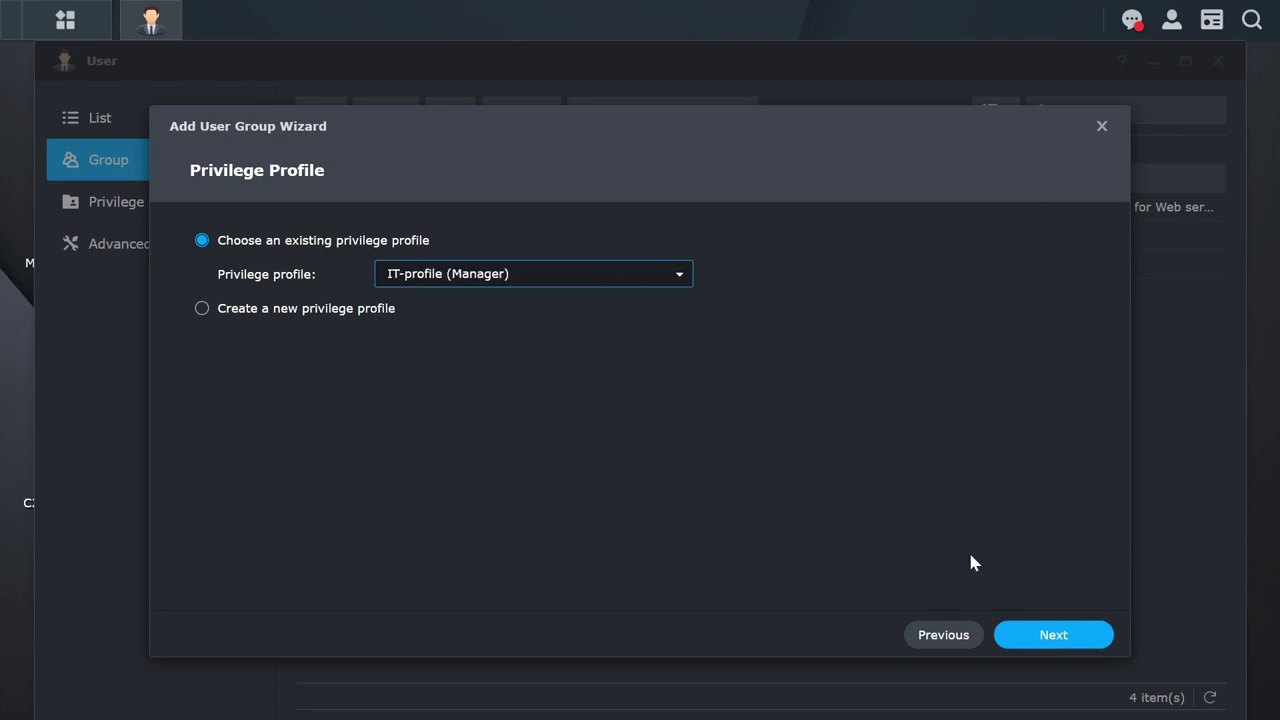
left_click(1018, 637)
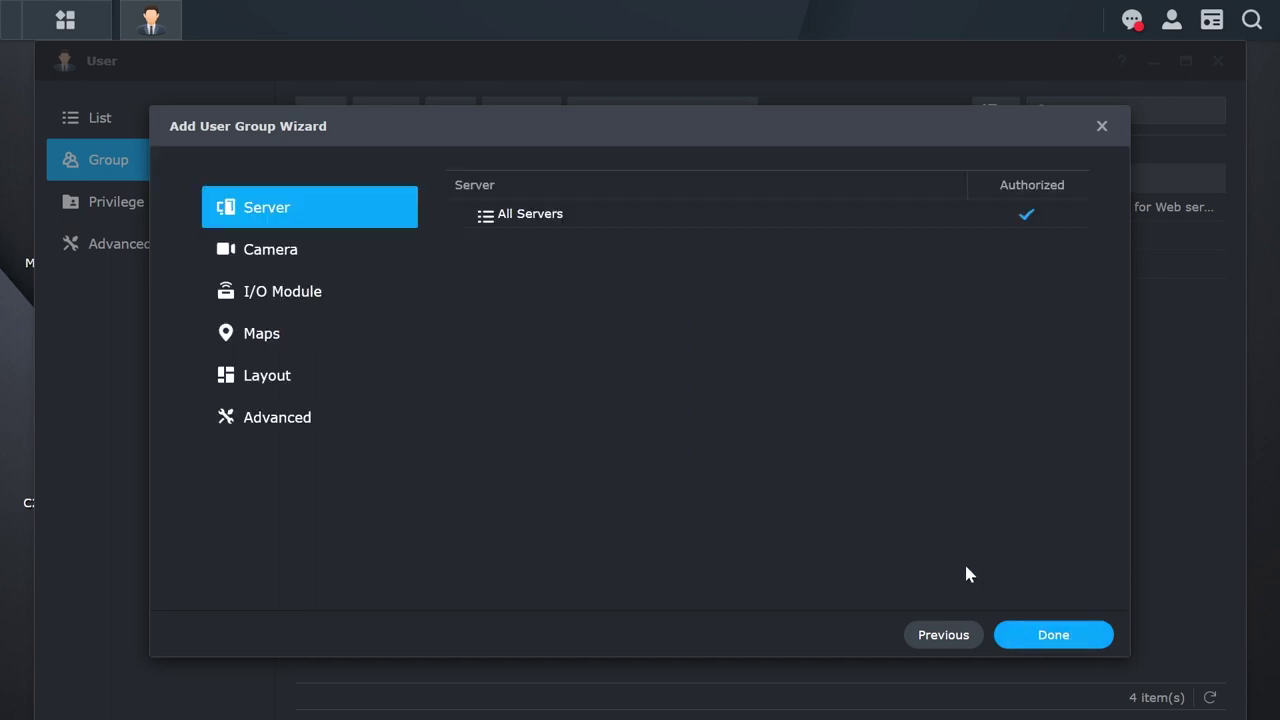
left_click(362, 256)
left_click(300, 333)
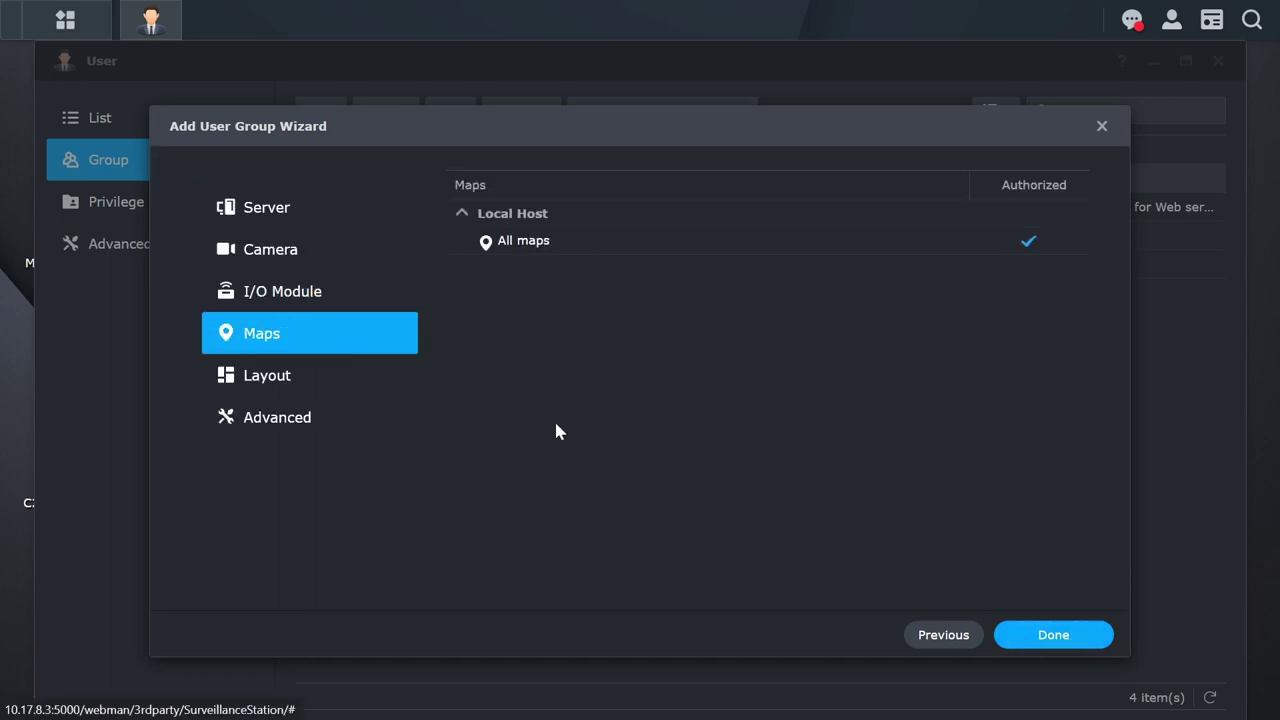
left_click(1022, 634)
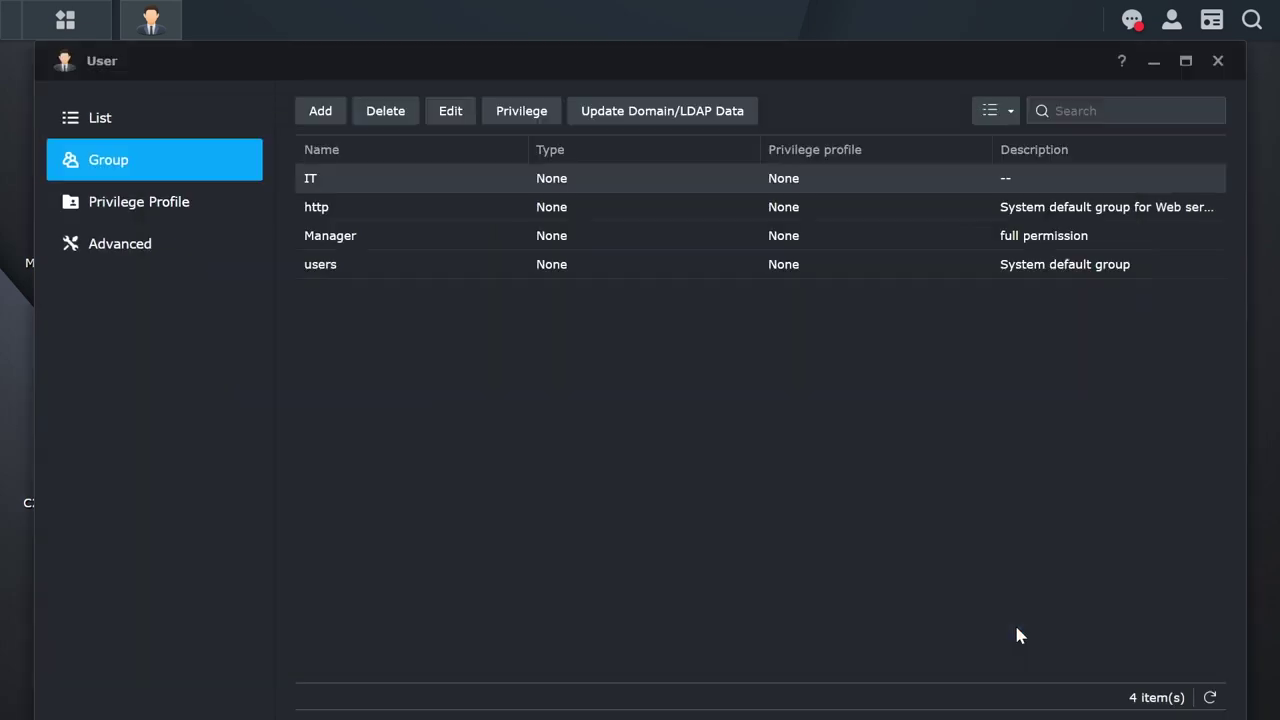
Open the group list in DSM Control Panel's User & Group settings
left_click(165, 16)
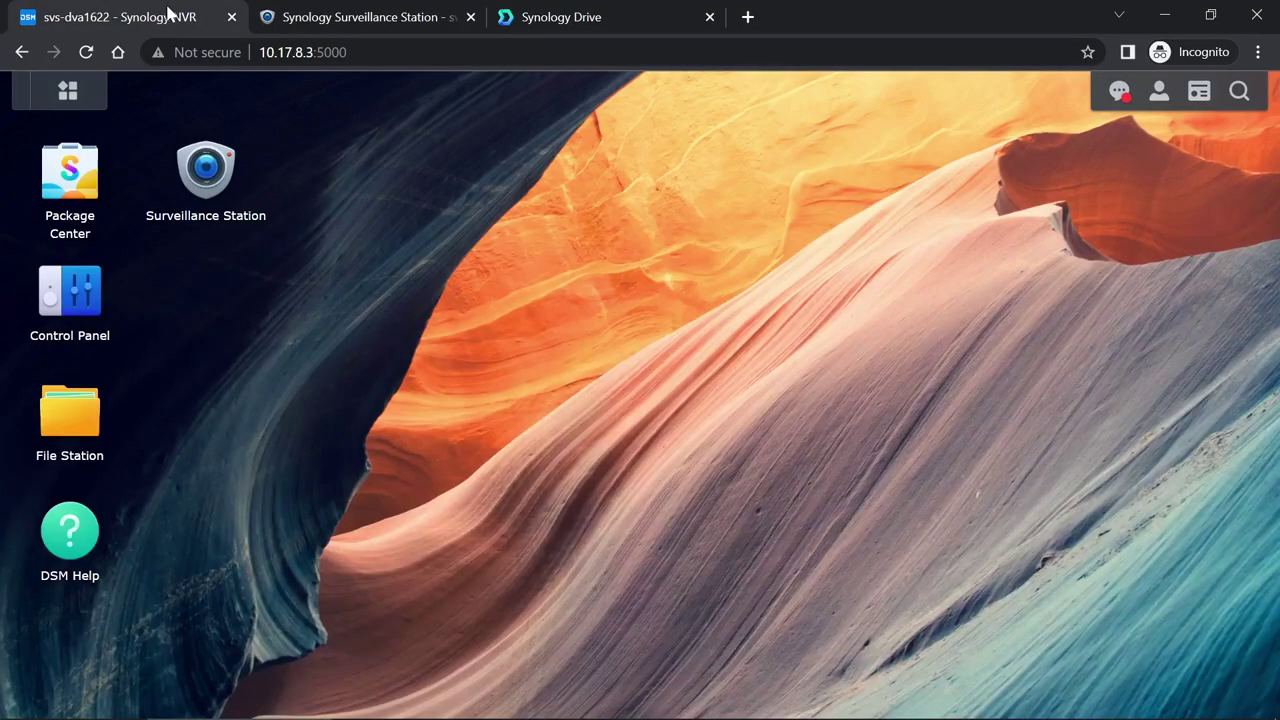
left_click(88, 302)
key("F11")
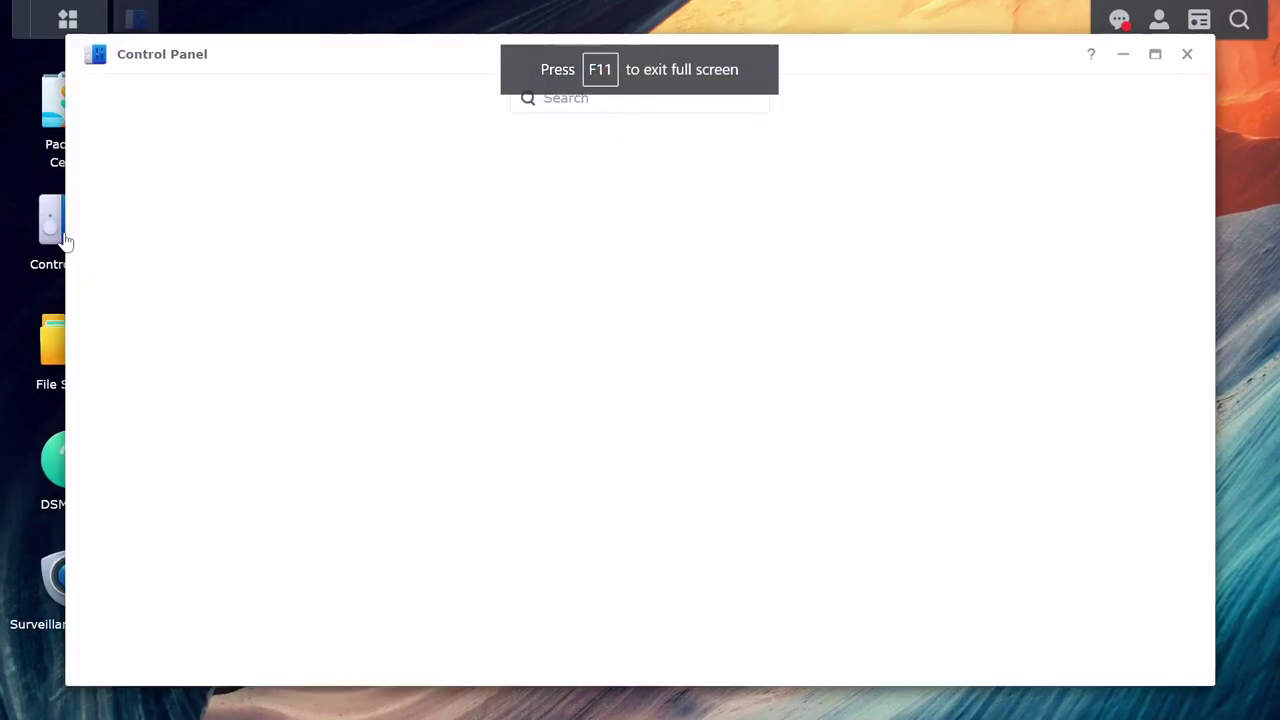
left_click(426, 240)
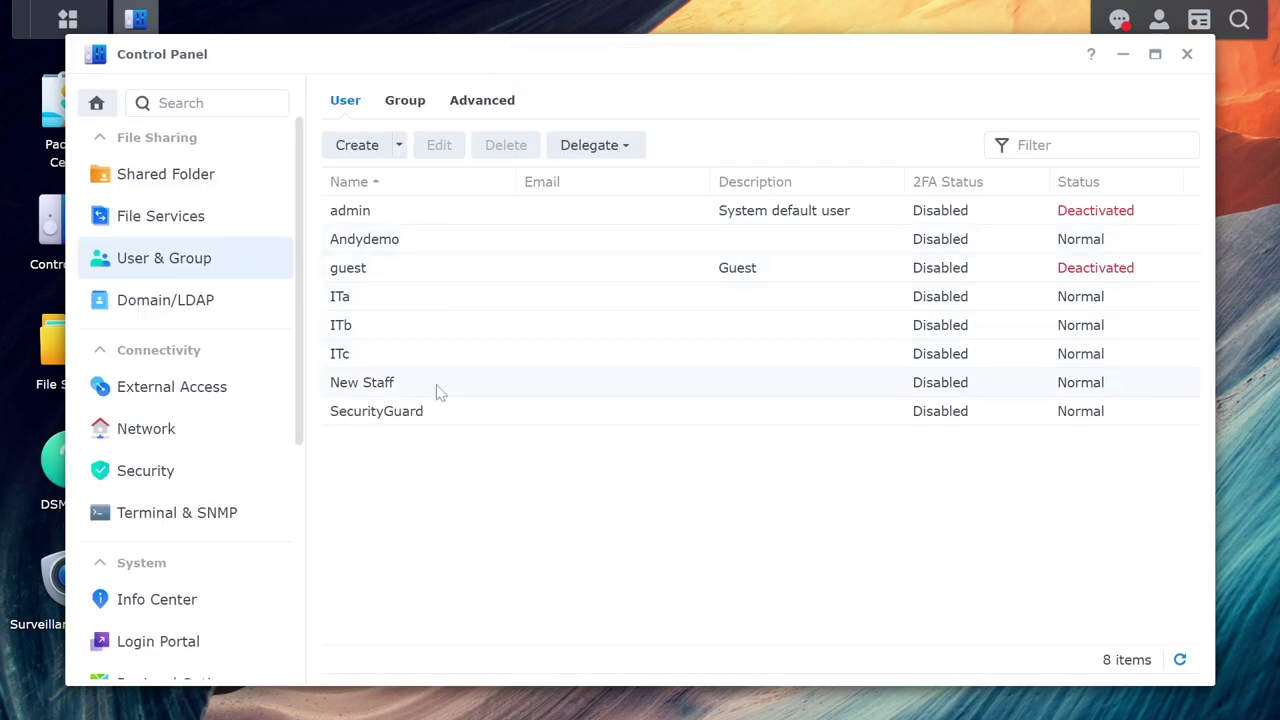
left_click(405, 102)
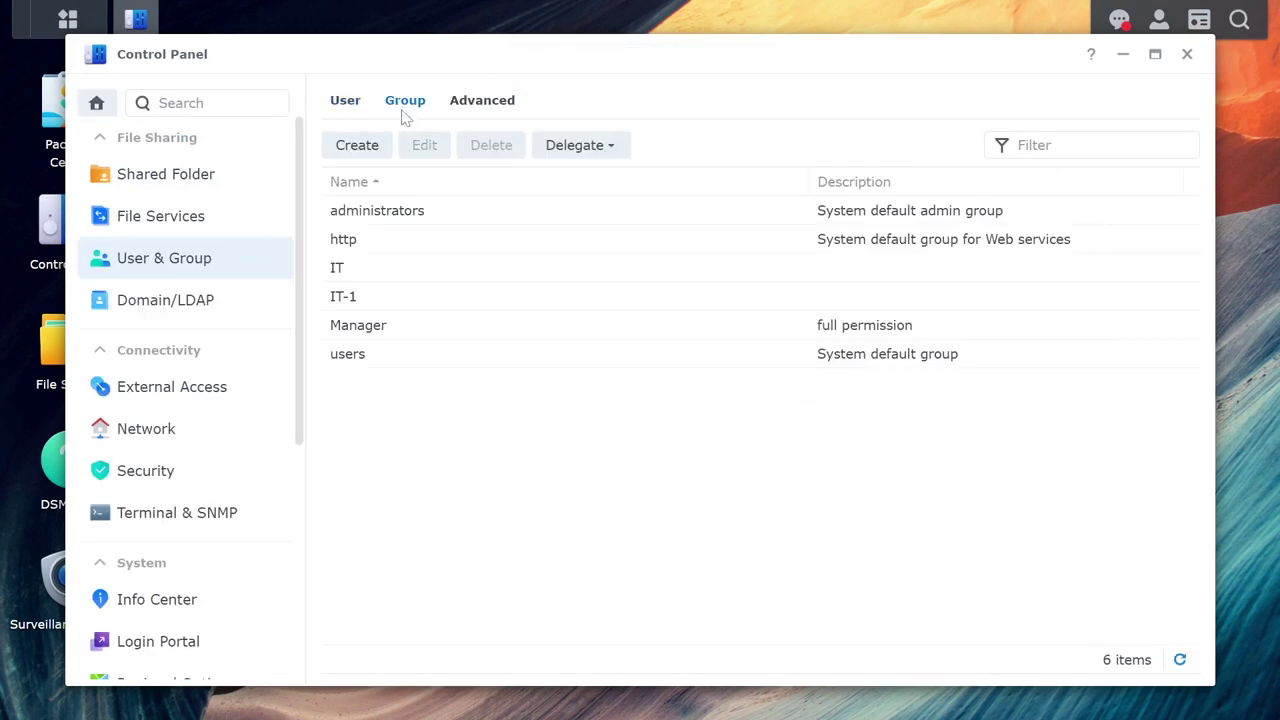
Add ITa, ITb and ITc as members of IT-1 and save
left_click(405, 300)
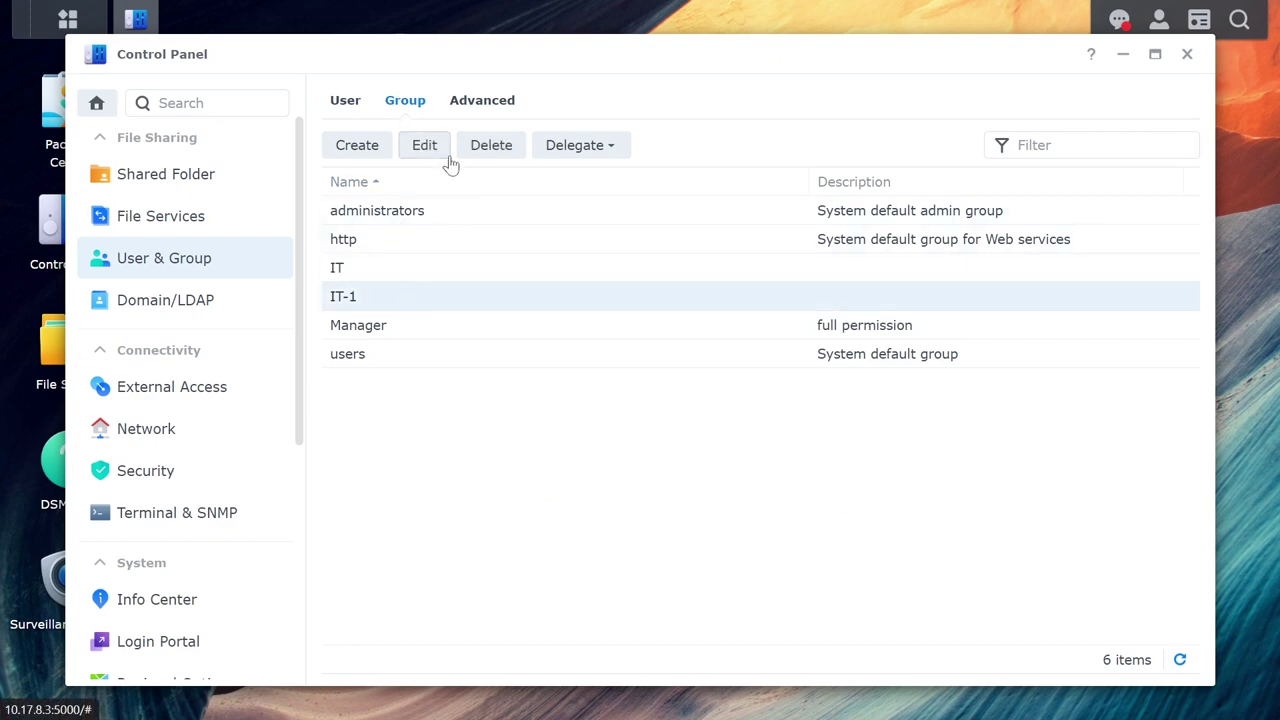
left_click(424, 145)
left_click(474, 230)
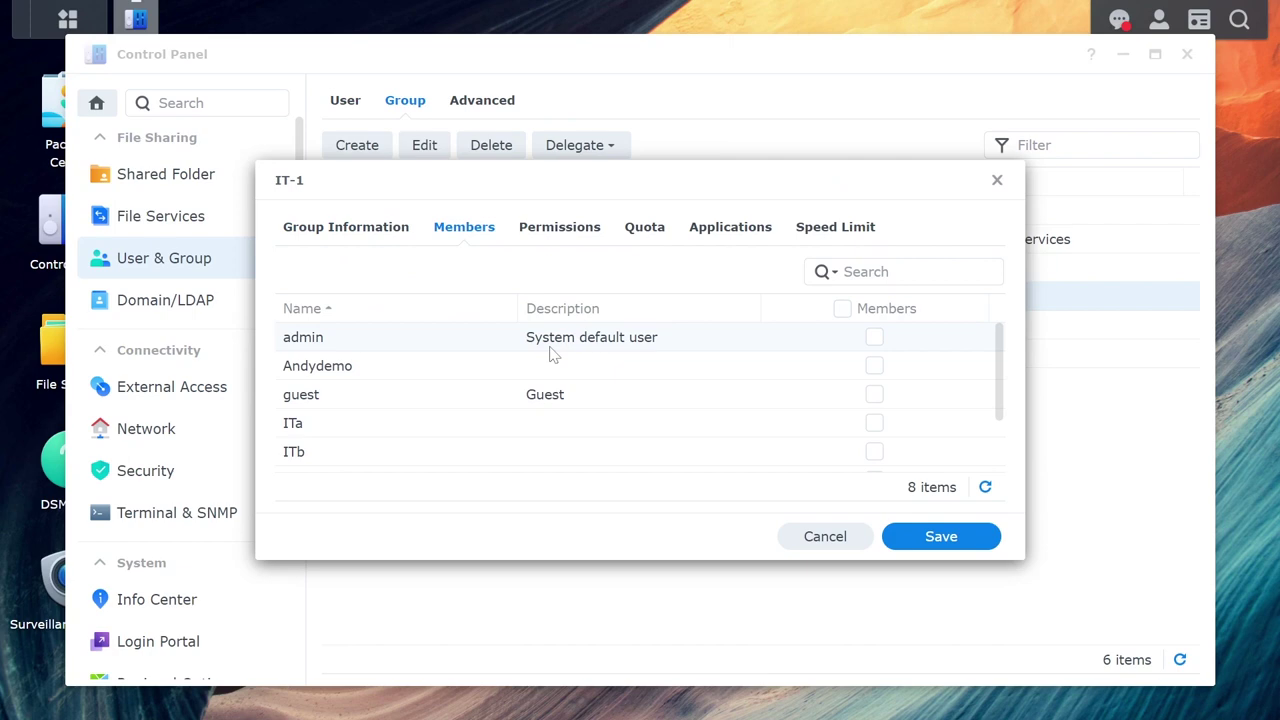
left_click(874, 423)
left_click(874, 451)
scroll(868, 440, "down", 1)
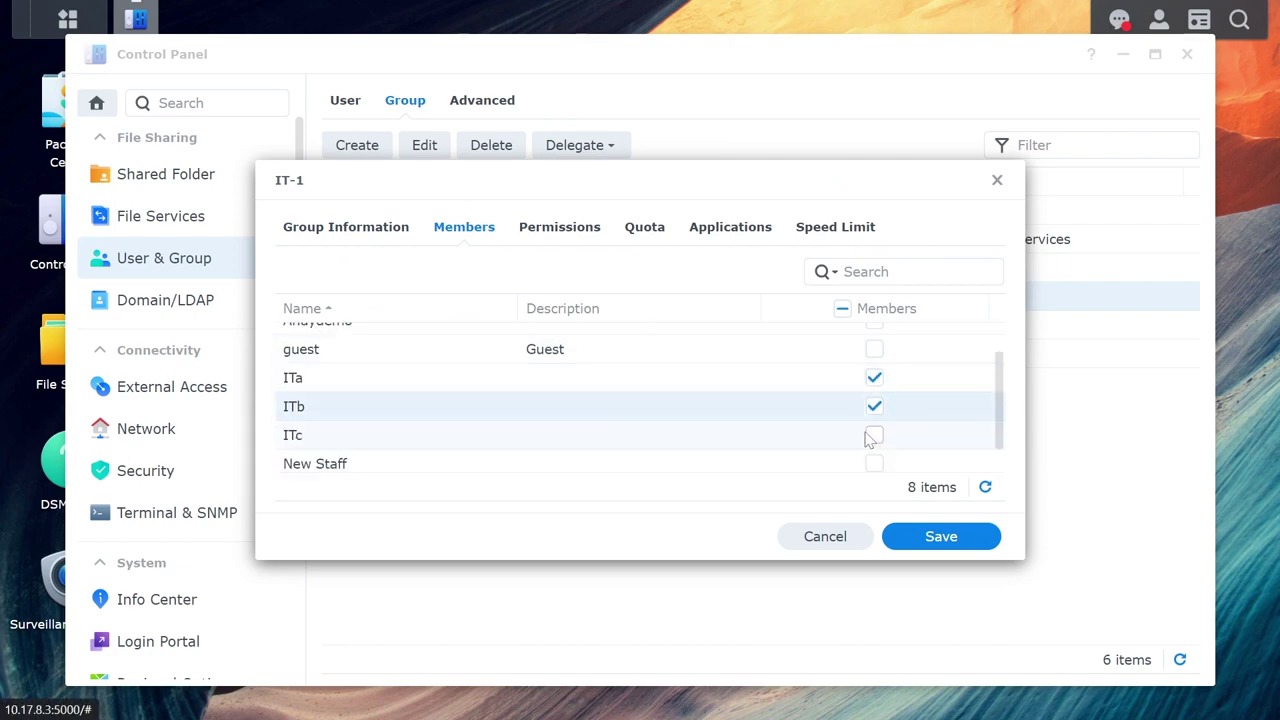
left_click(872, 436)
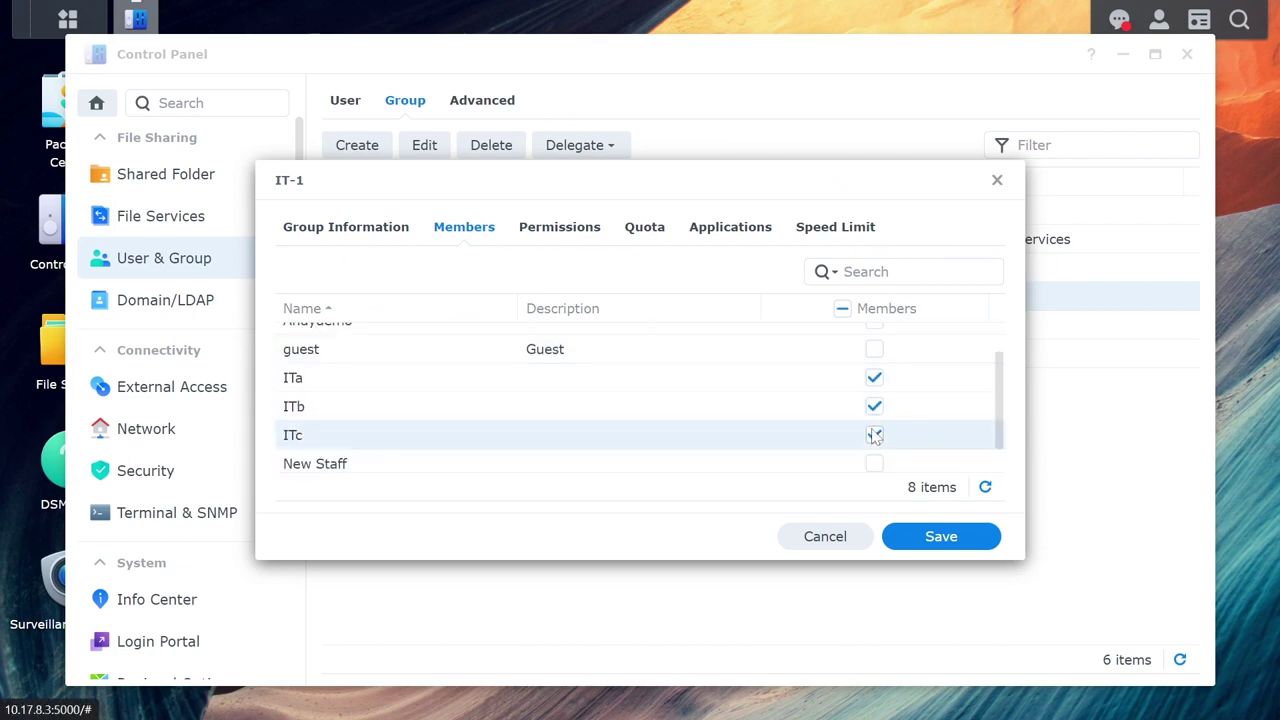
left_click(938, 538)
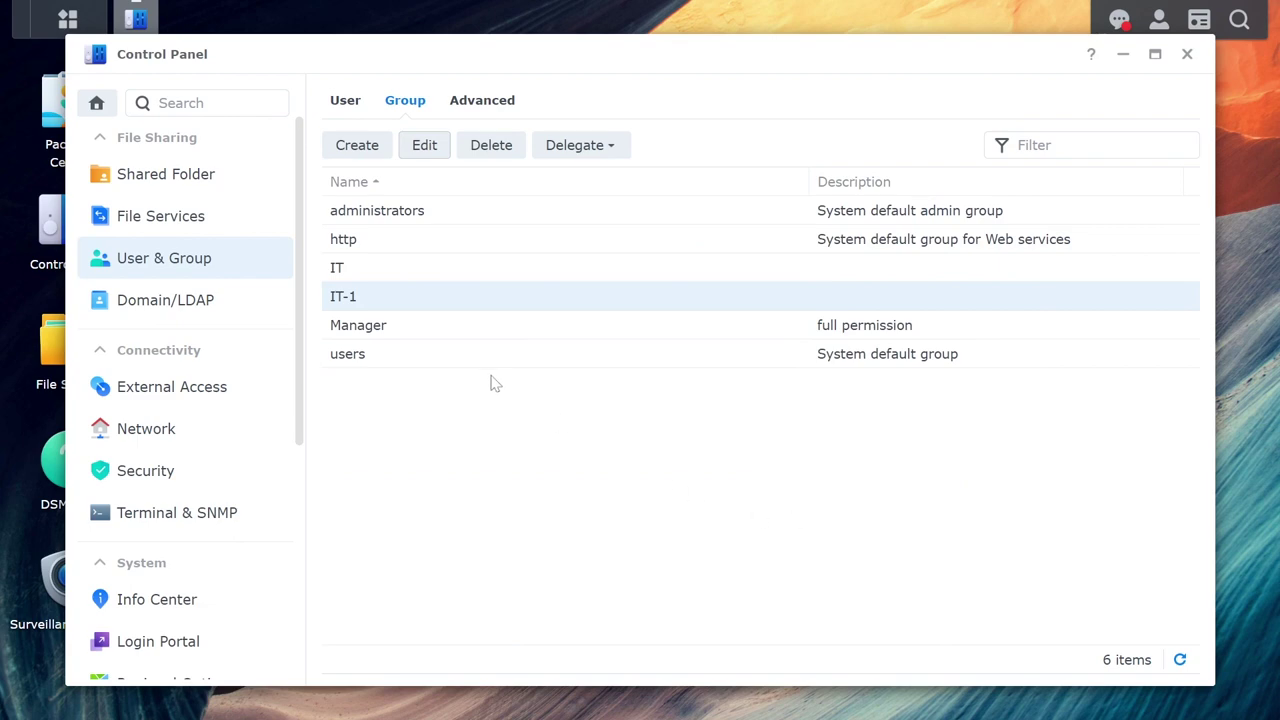
key("F11")
Back in Surveillance Station, show the user list and expand ITa's details
left_click(322, 10)
key("F11")
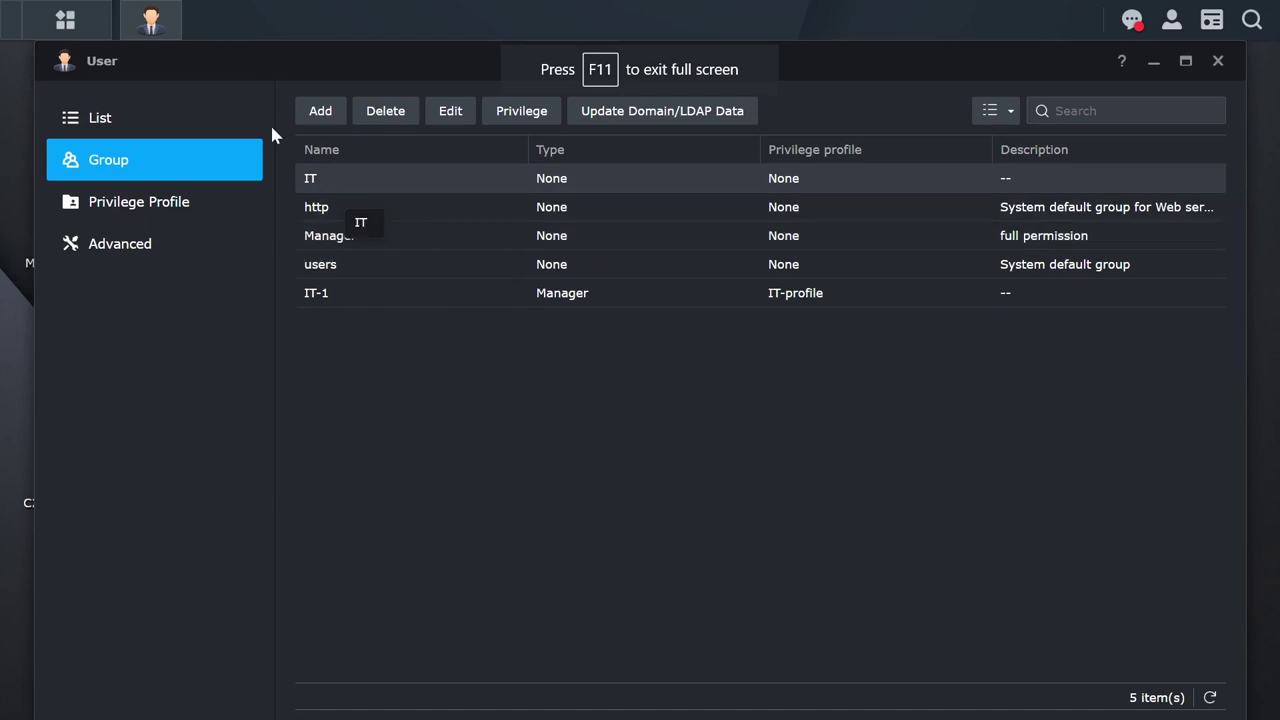
left_click(134, 118)
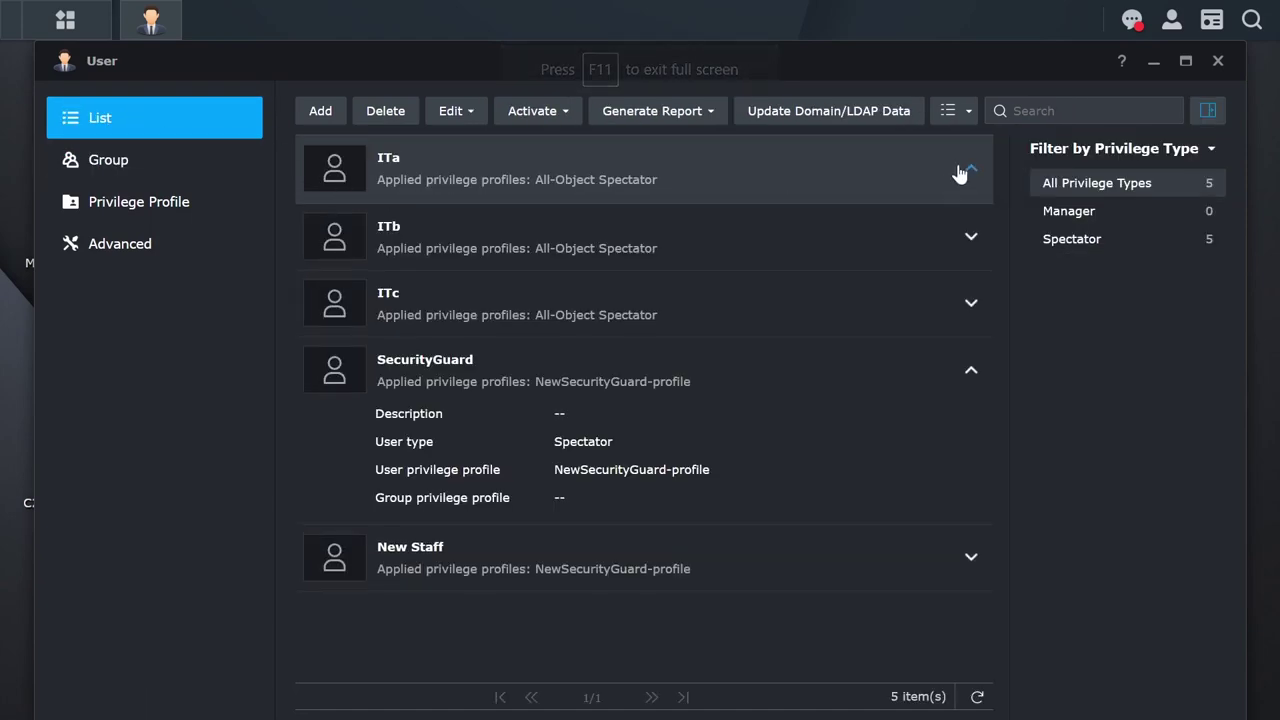
left_click(958, 170)
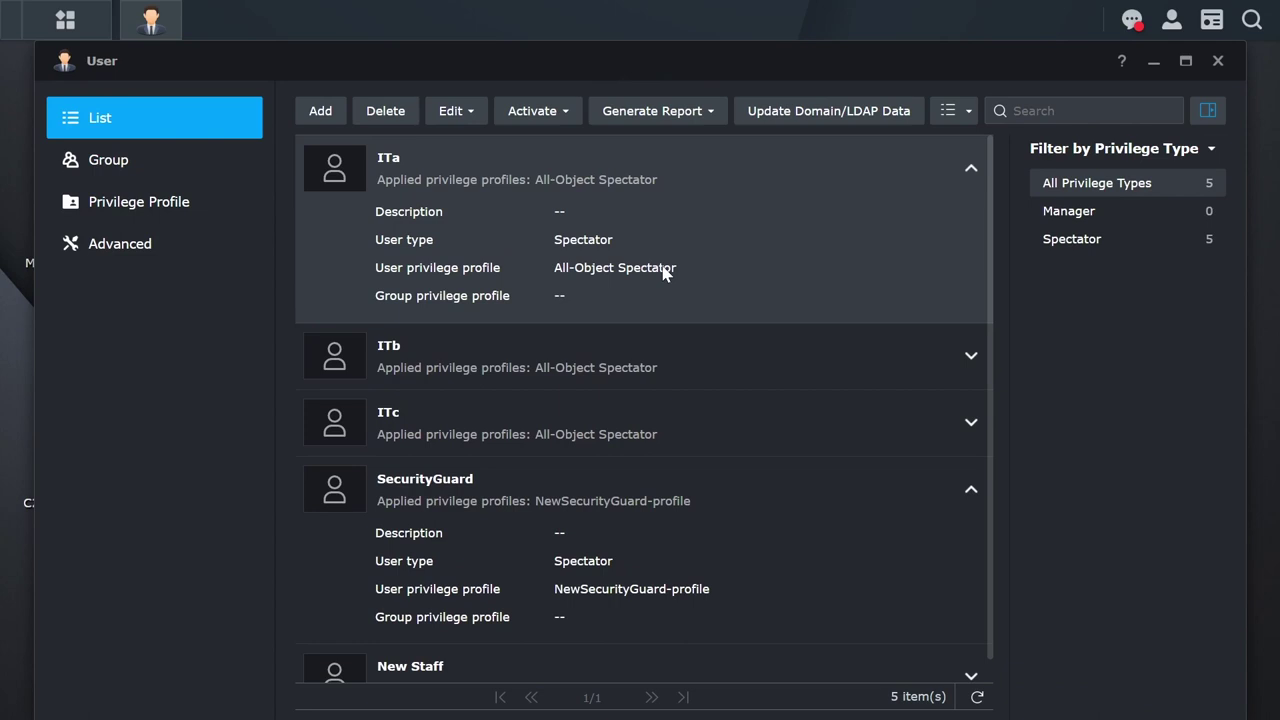
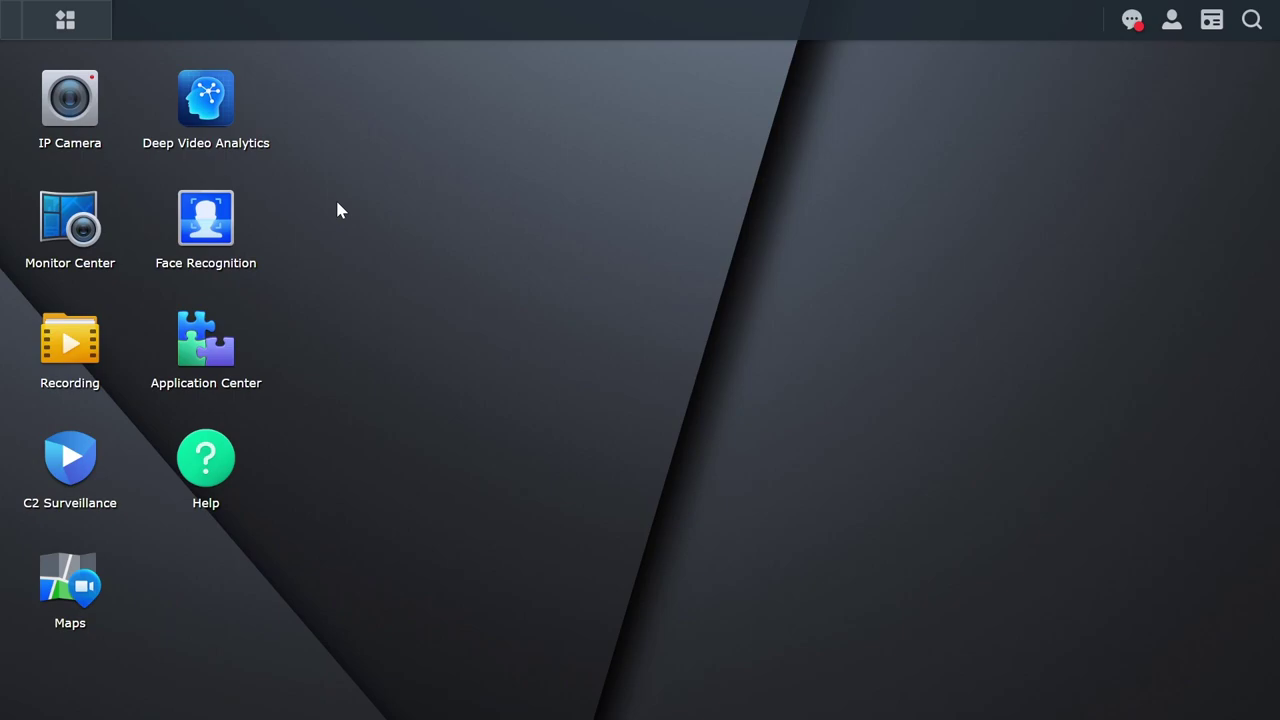
Create a new Deep Video Analytics task of type Intrusion Detection
left_click(221, 133)
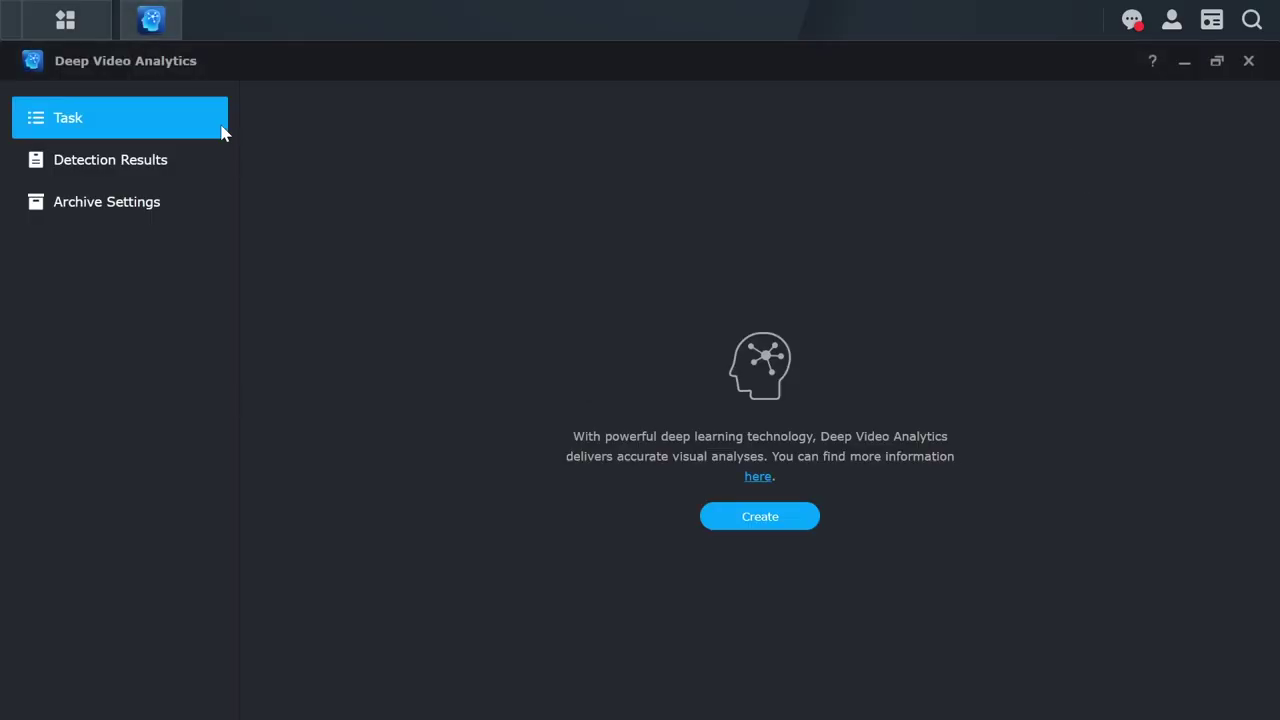
left_click(784, 520)
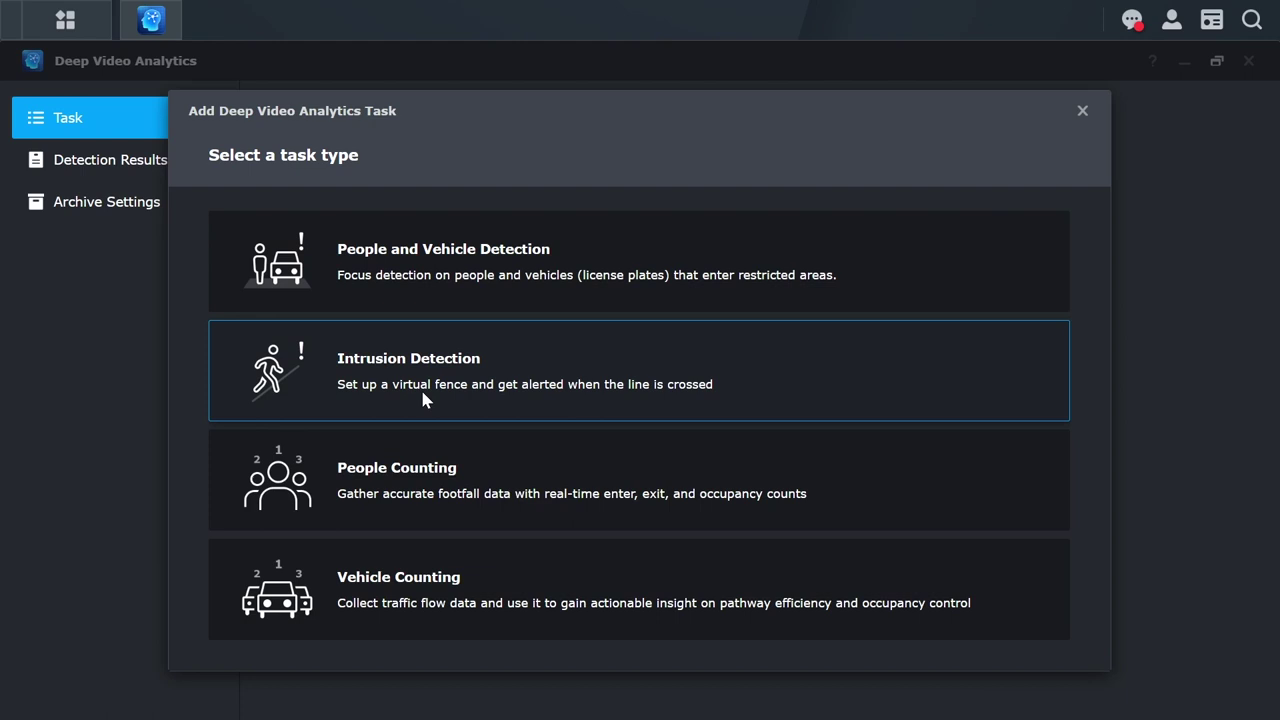
left_click(422, 398)
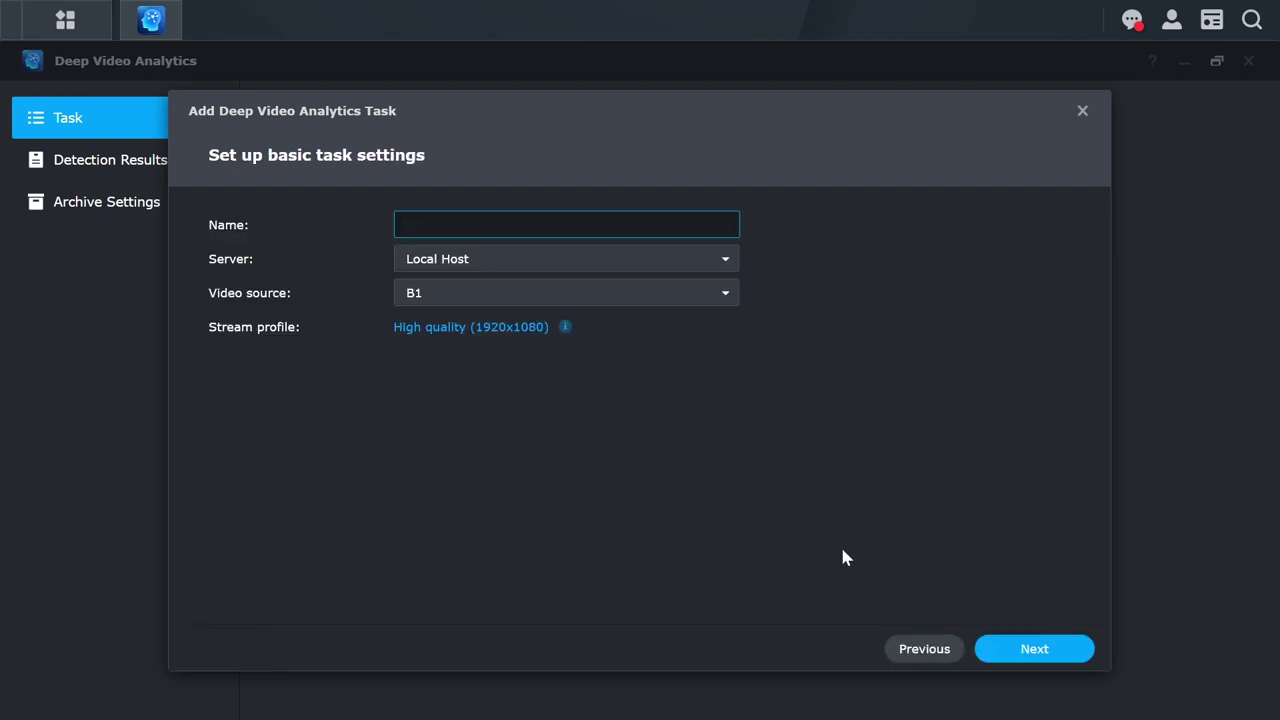
Name the task Task1 on the 9F server camera and enable bookmarking of detected objects
type("Task1")
left_click(578, 294)
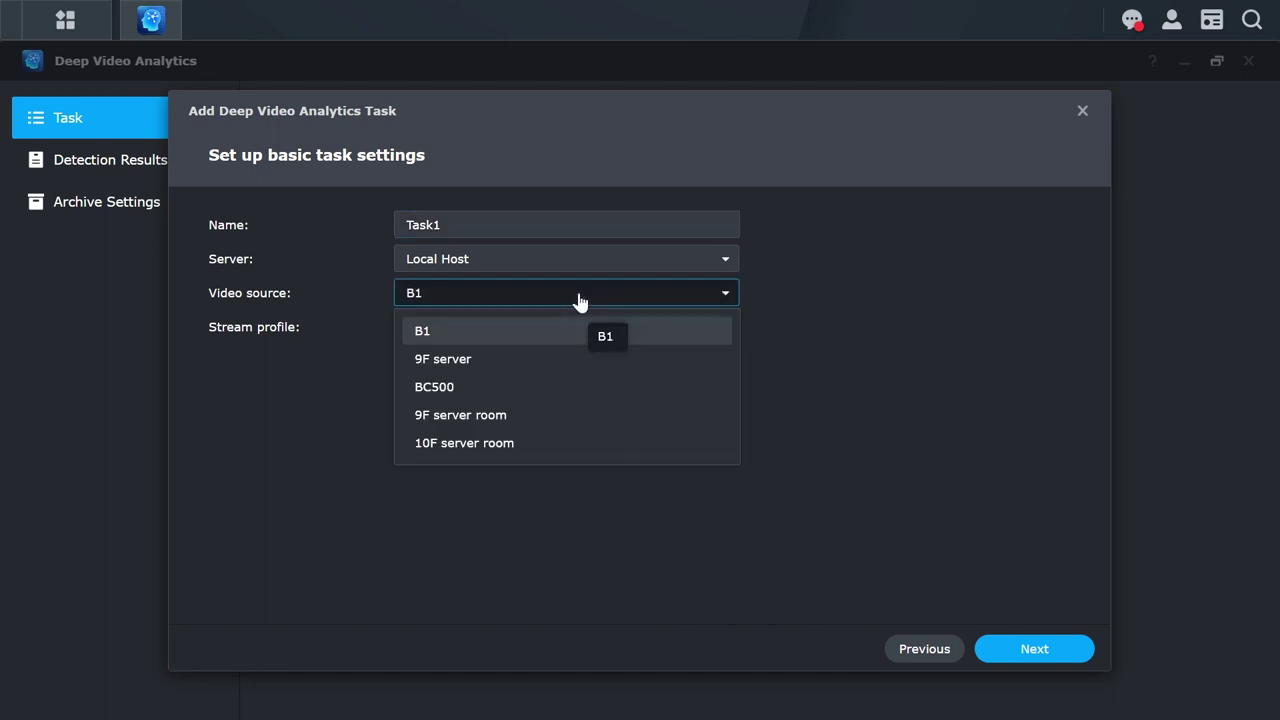
left_click(568, 366)
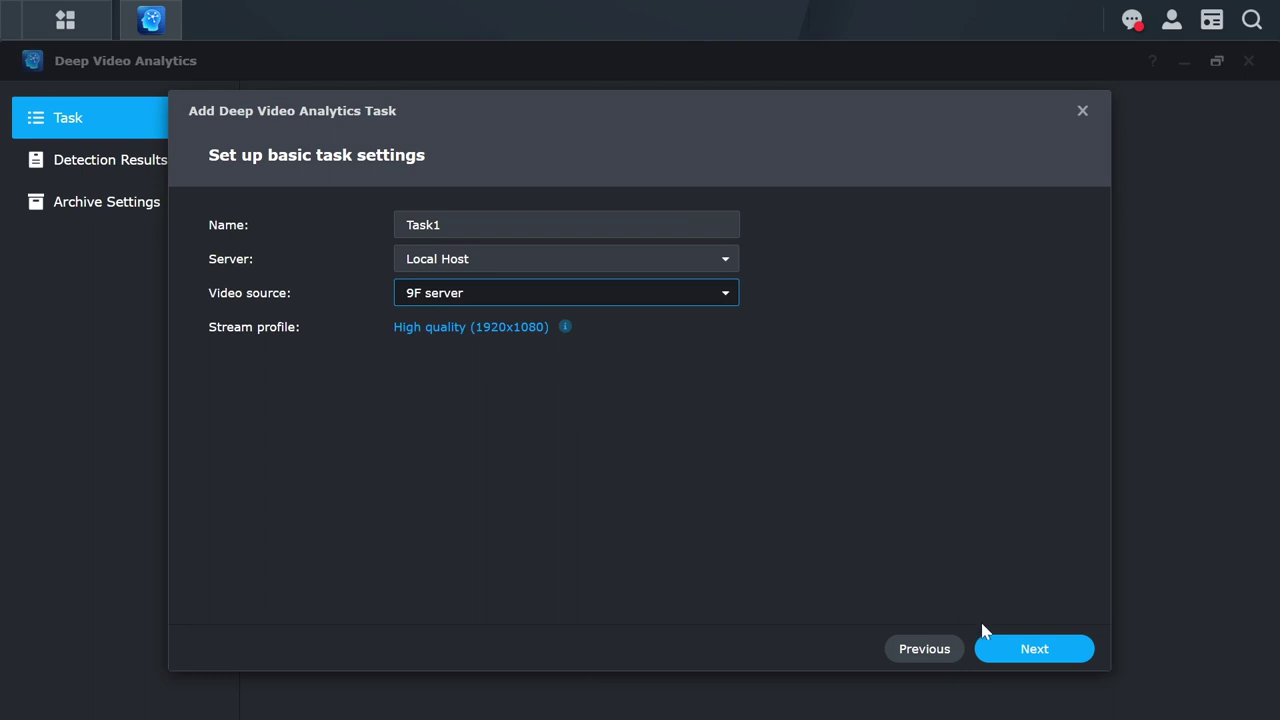
left_click(1015, 650)
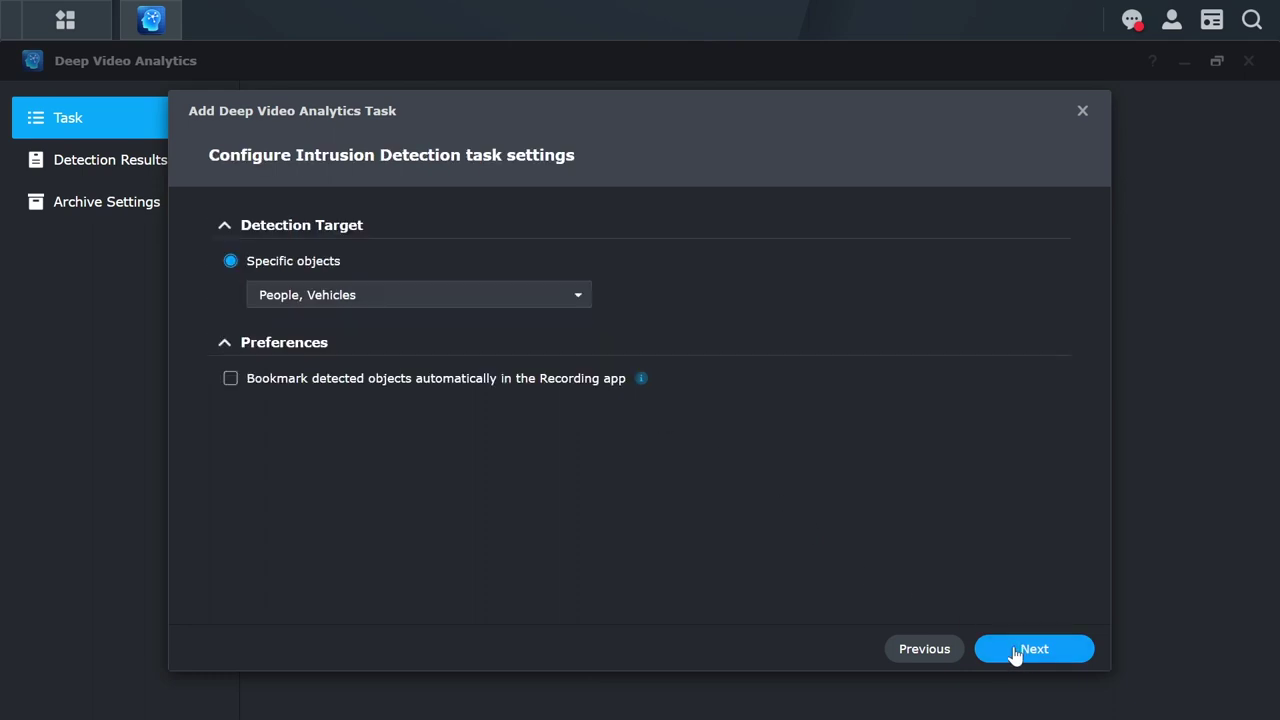
mouse_move(642, 379)
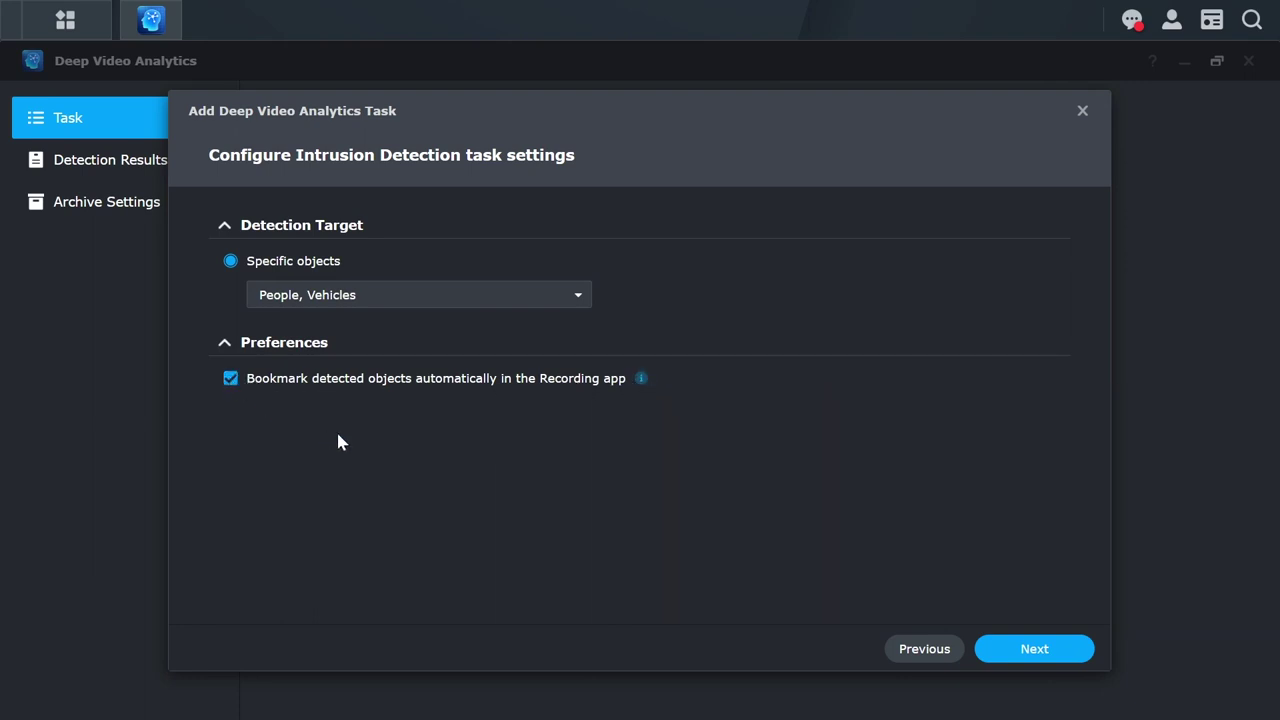
left_click(1038, 656)
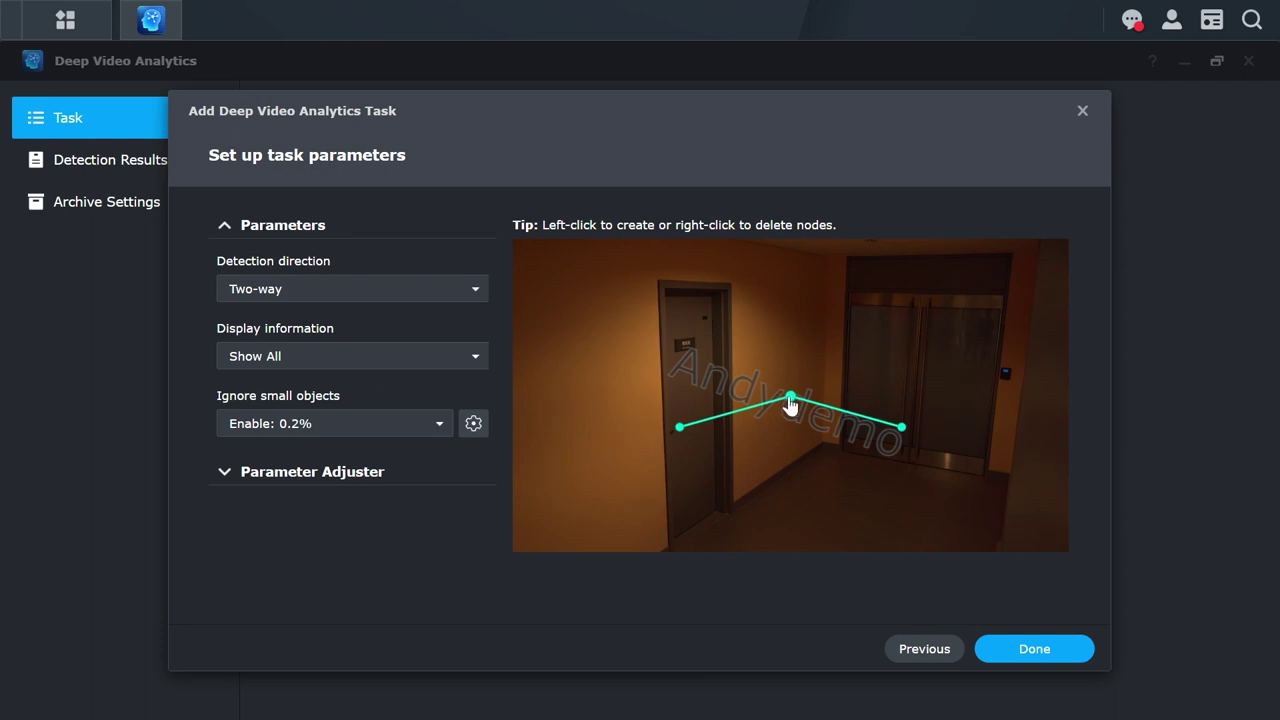
Reposition the detection line's three nodes so it runs low across the floor
left_click_drag(790, 399, 826, 443)
left_click_drag(902, 429, 1006, 475)
left_click_drag(681, 429, 666, 576)
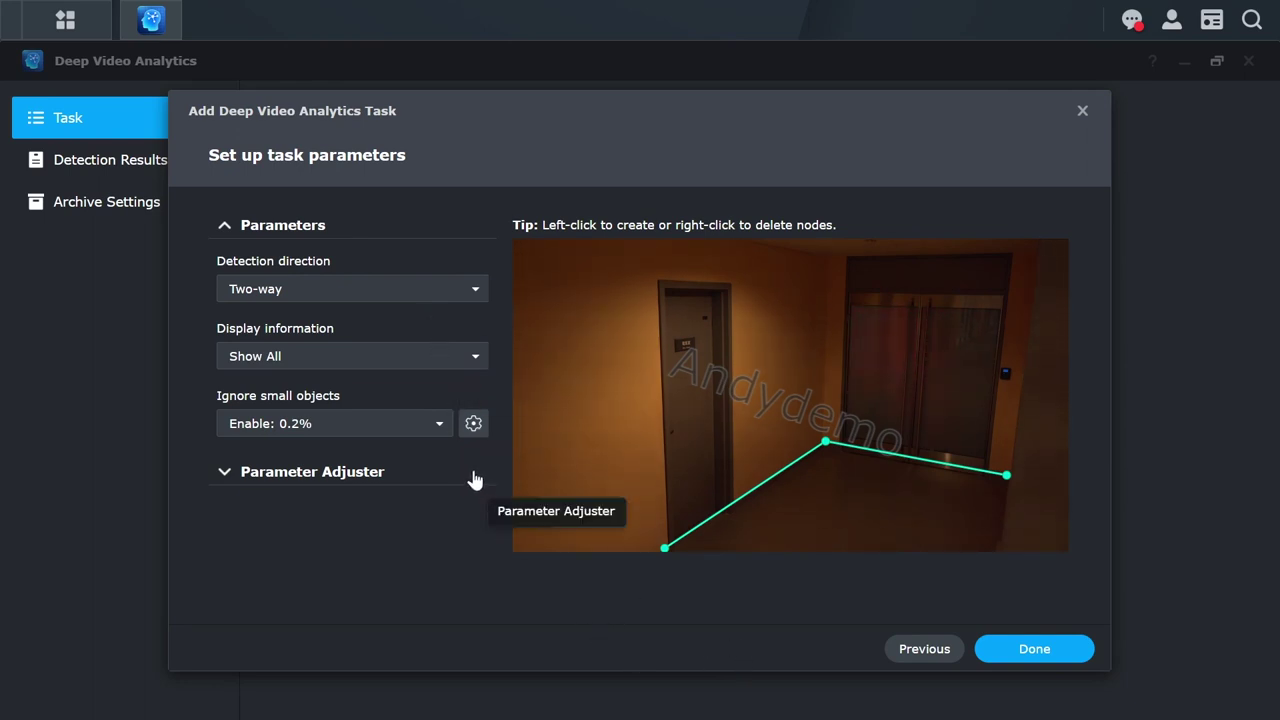
Keep Display information at Show All and Ignore small objects at 0.2%, then save Task1
left_click(452, 357)
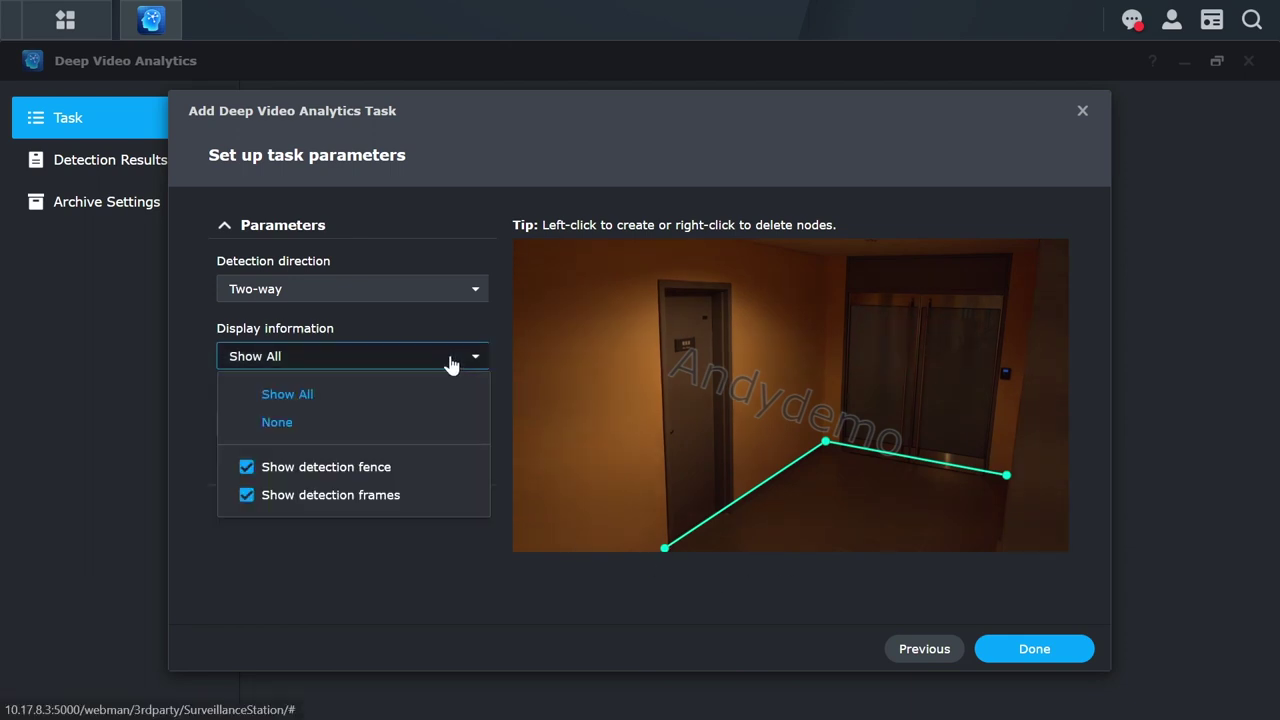
left_click(457, 358)
left_click(449, 434)
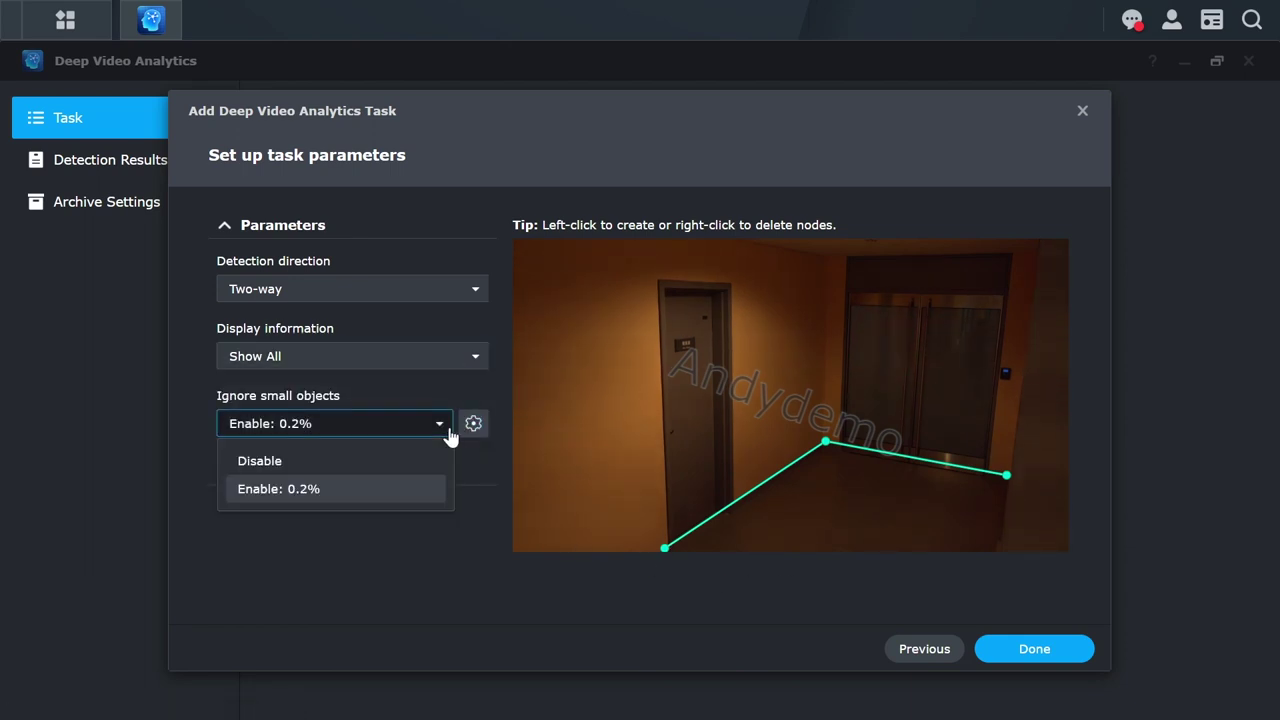
left_click(450, 435)
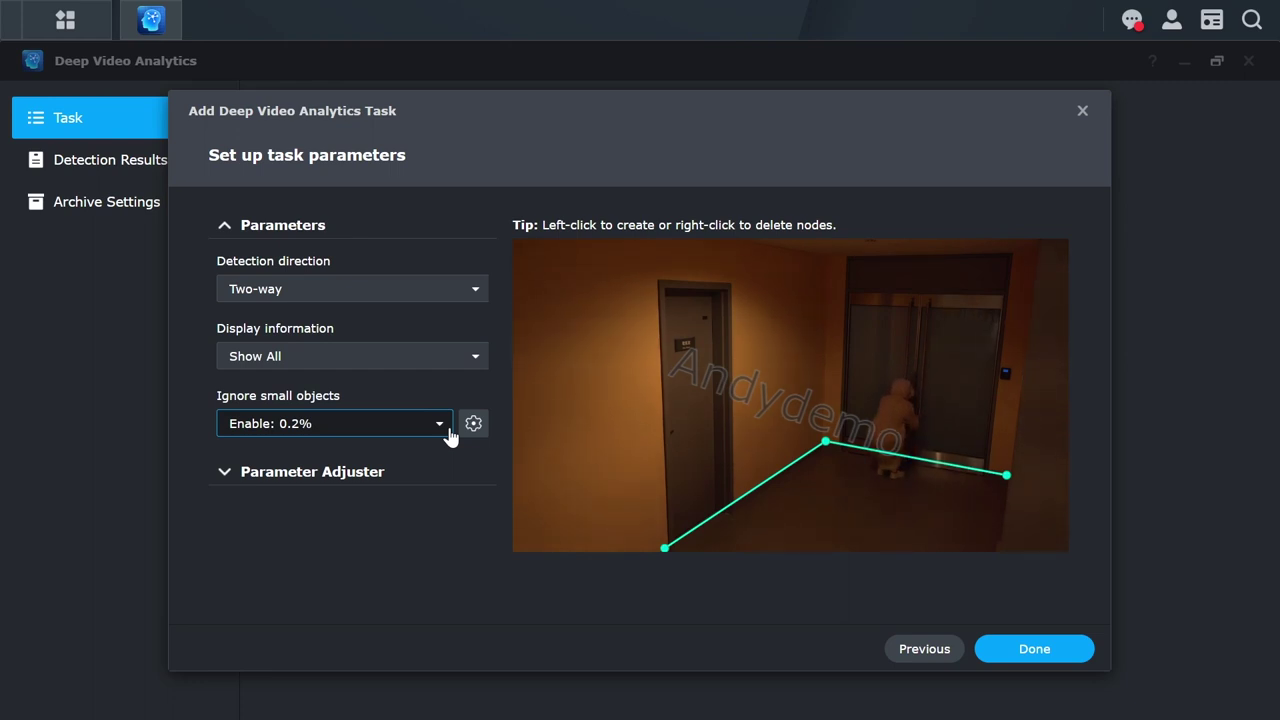
left_click(1058, 655)
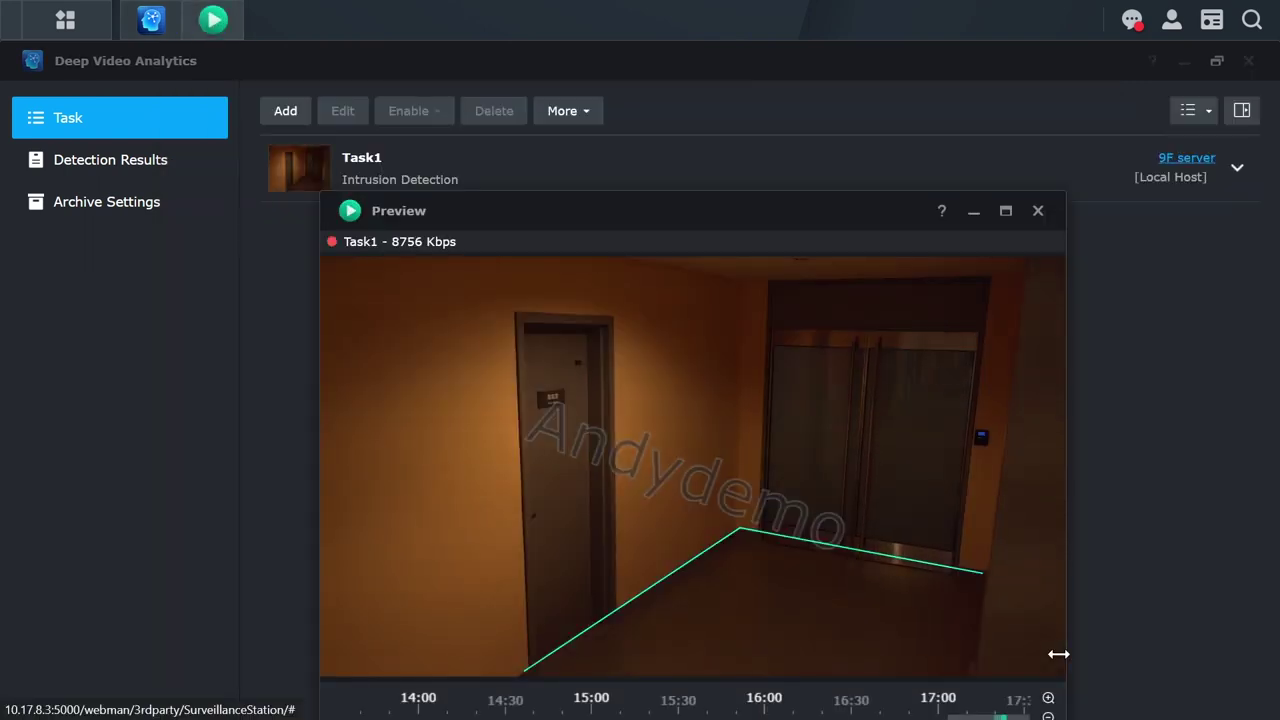
Add a People and Vehicle Detection task named Task2 on camera B1
left_click(1040, 210)
left_click(286, 110)
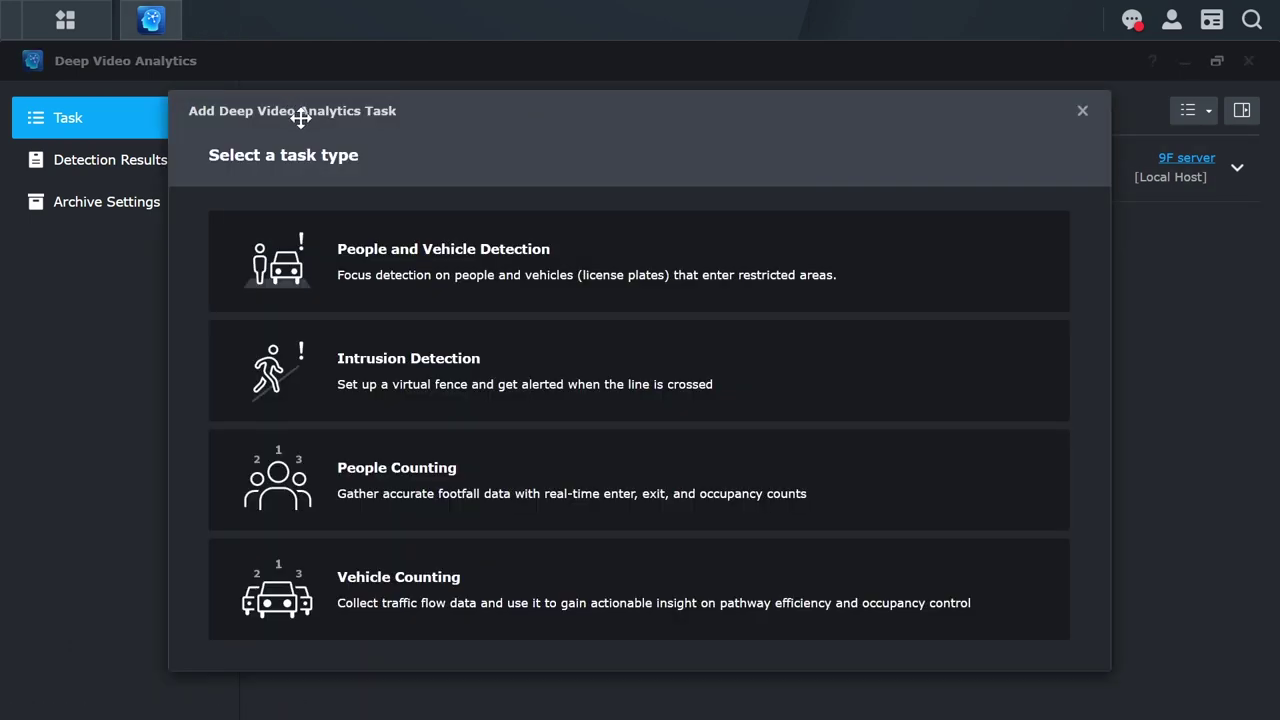
left_click(470, 279)
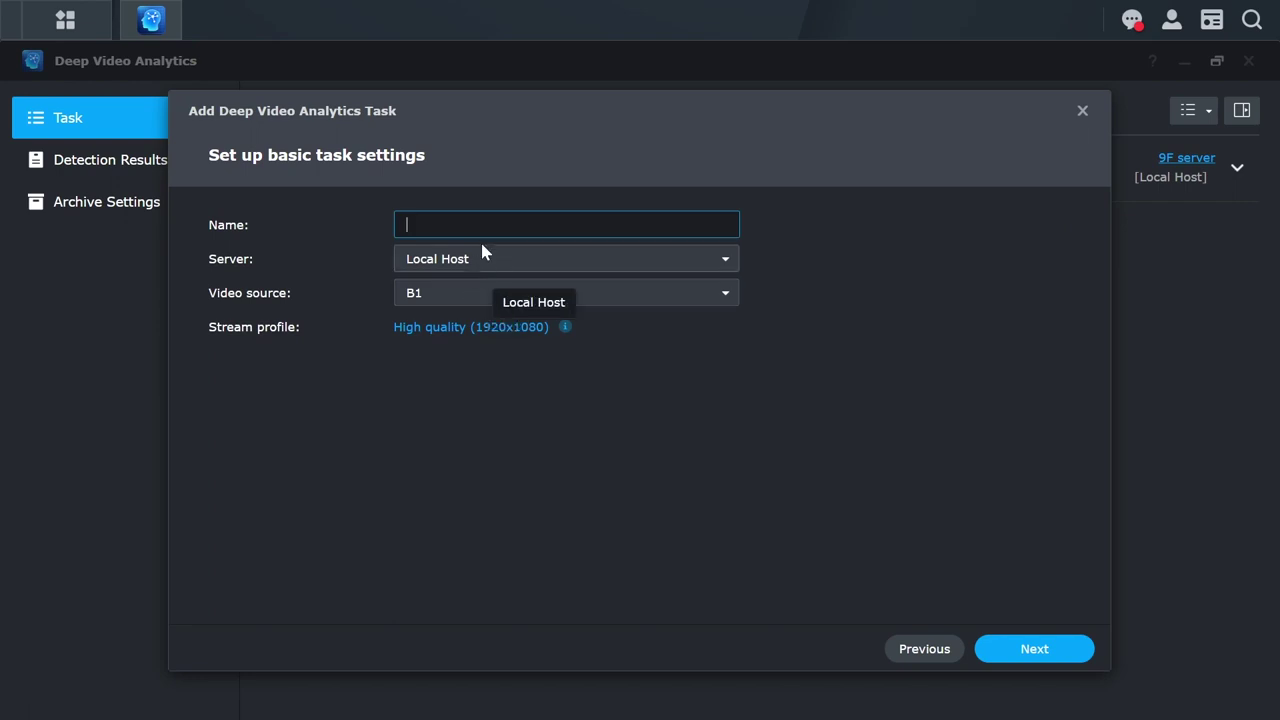
type("Task2")
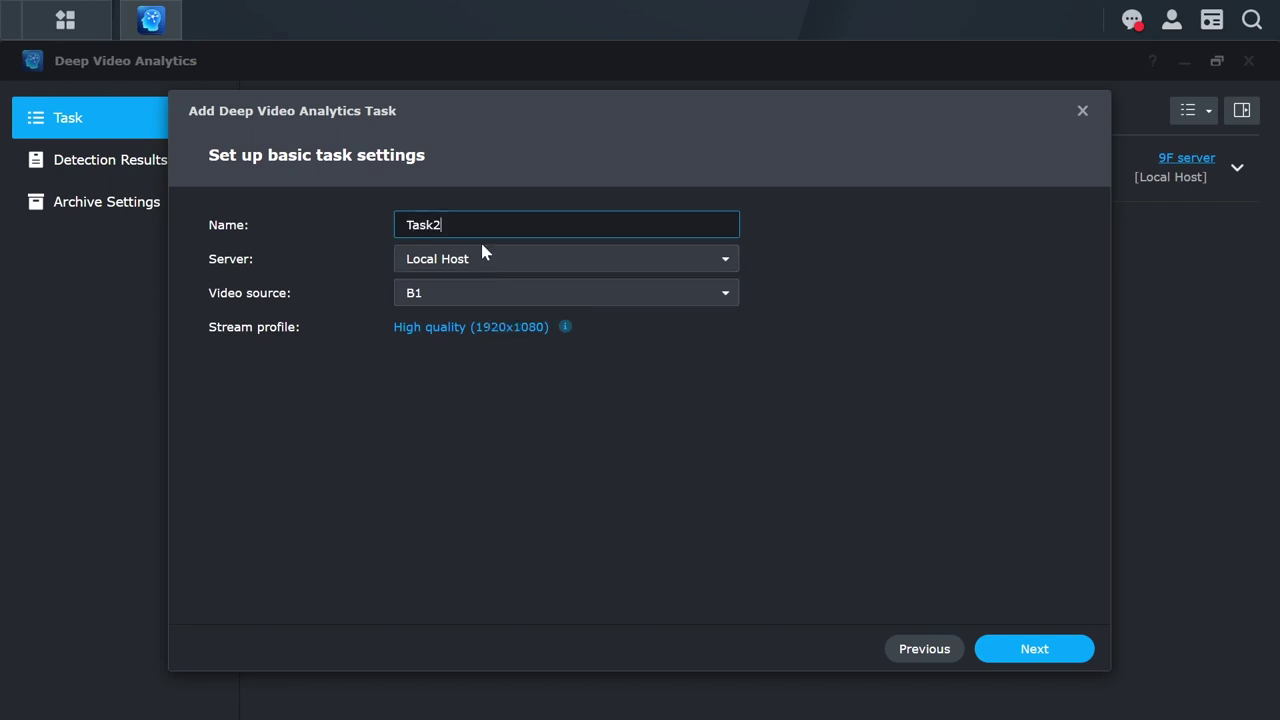
left_click(1044, 651)
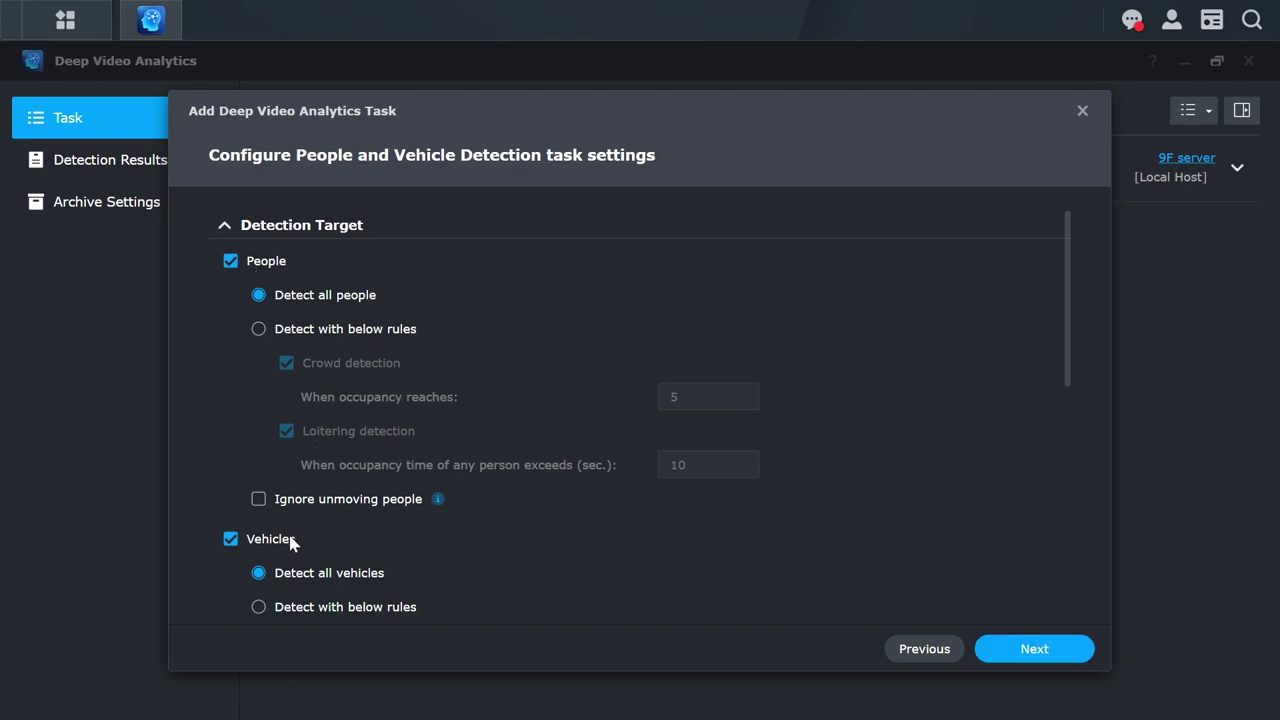
Accept the default detection settings and parameters to finish Task2, then close its preview
scroll(776, 438, "down", 3)
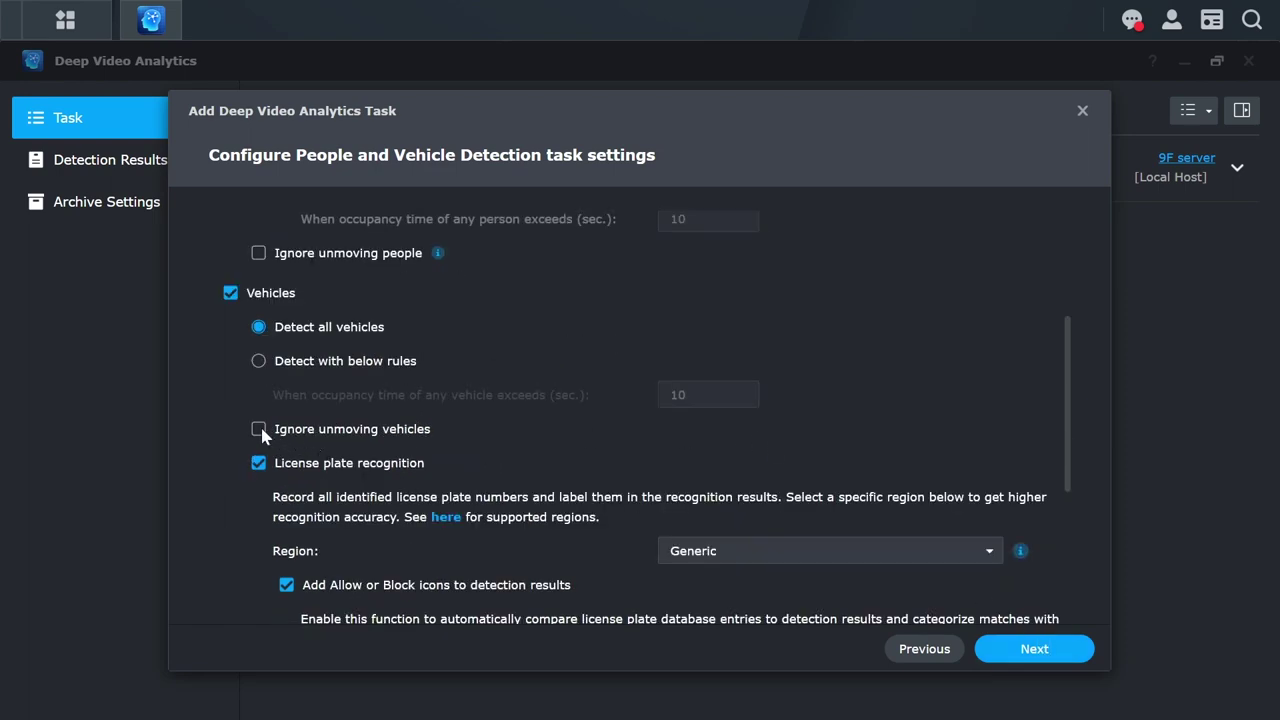
scroll(352, 445, "down", 4)
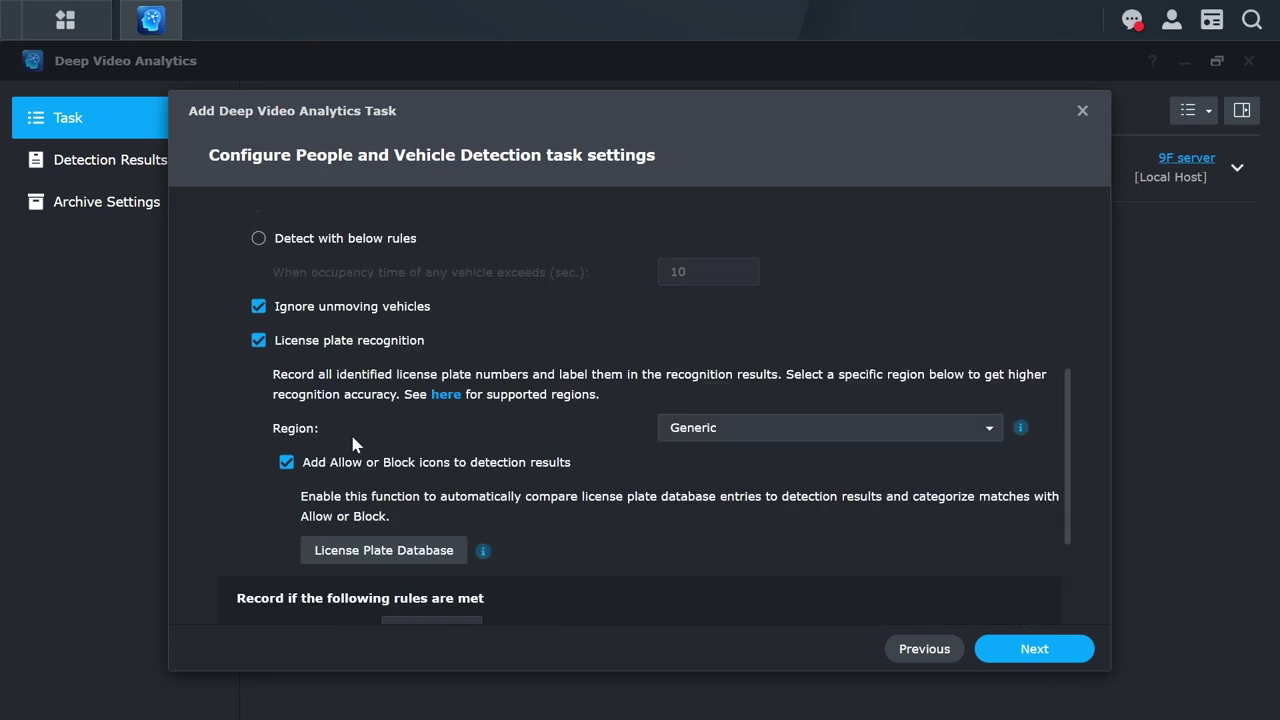
scroll(352, 438, "up", 3)
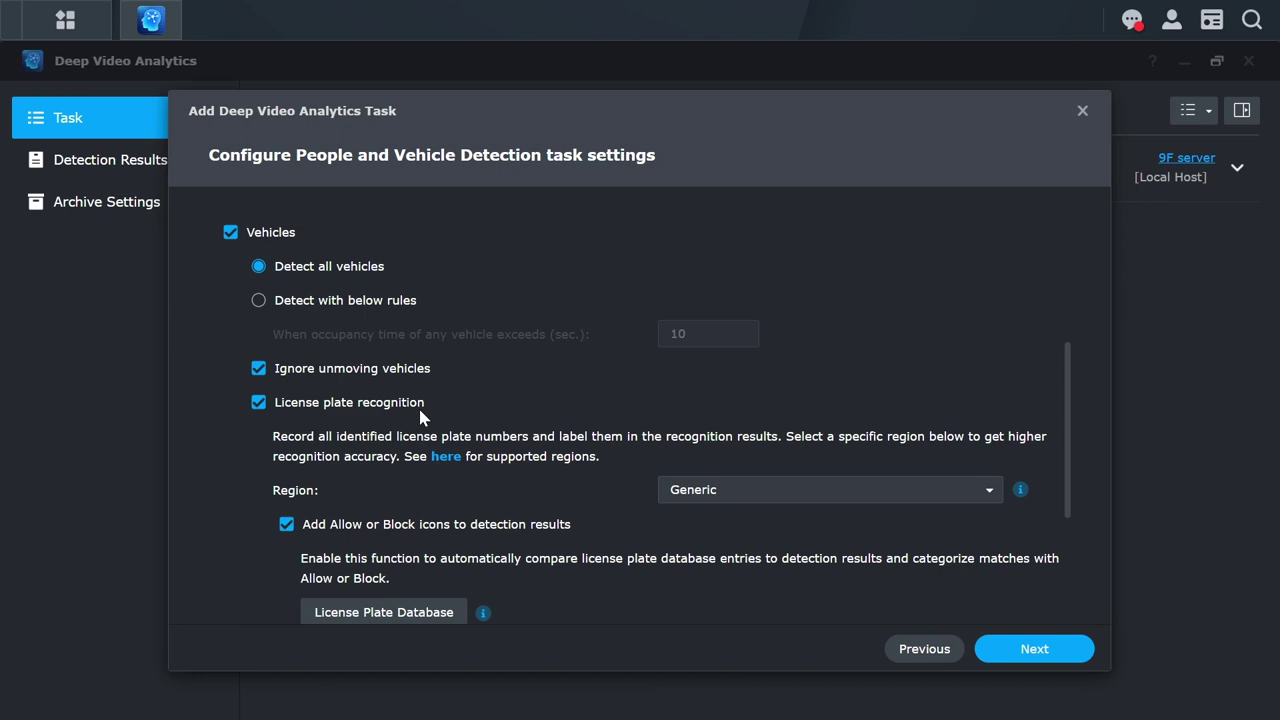
left_click(1020, 652)
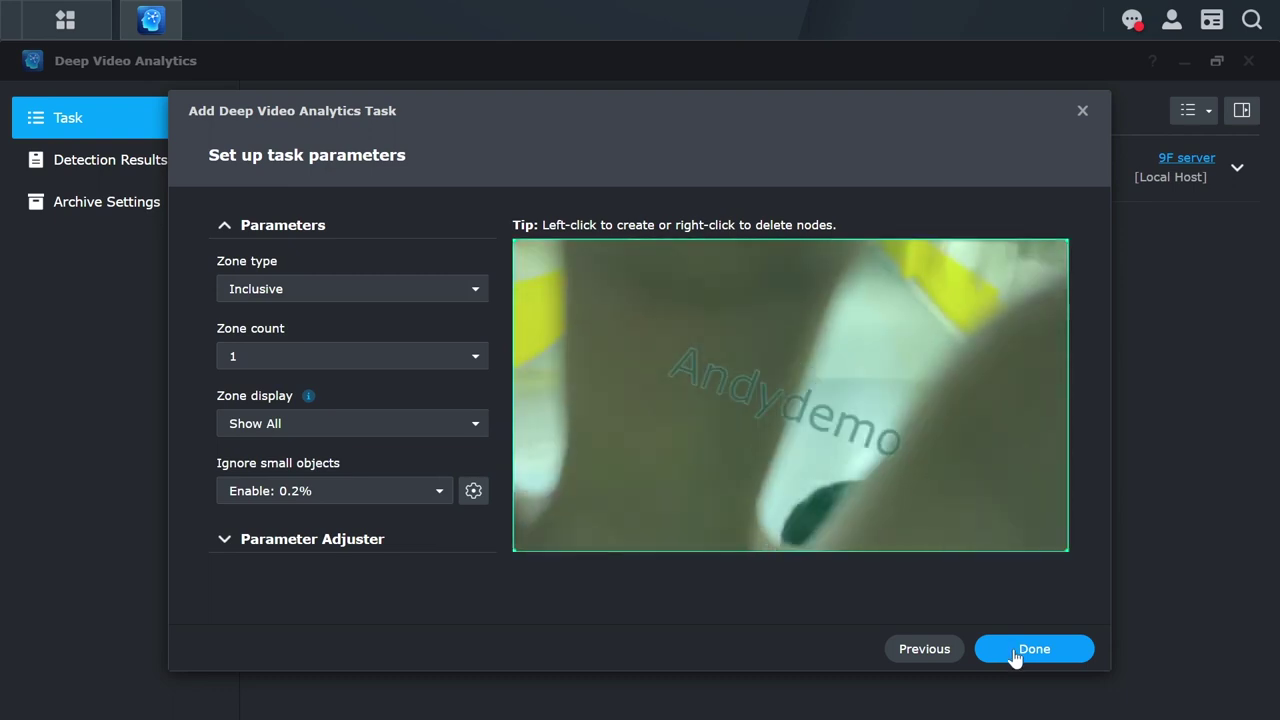
left_click(1015, 652)
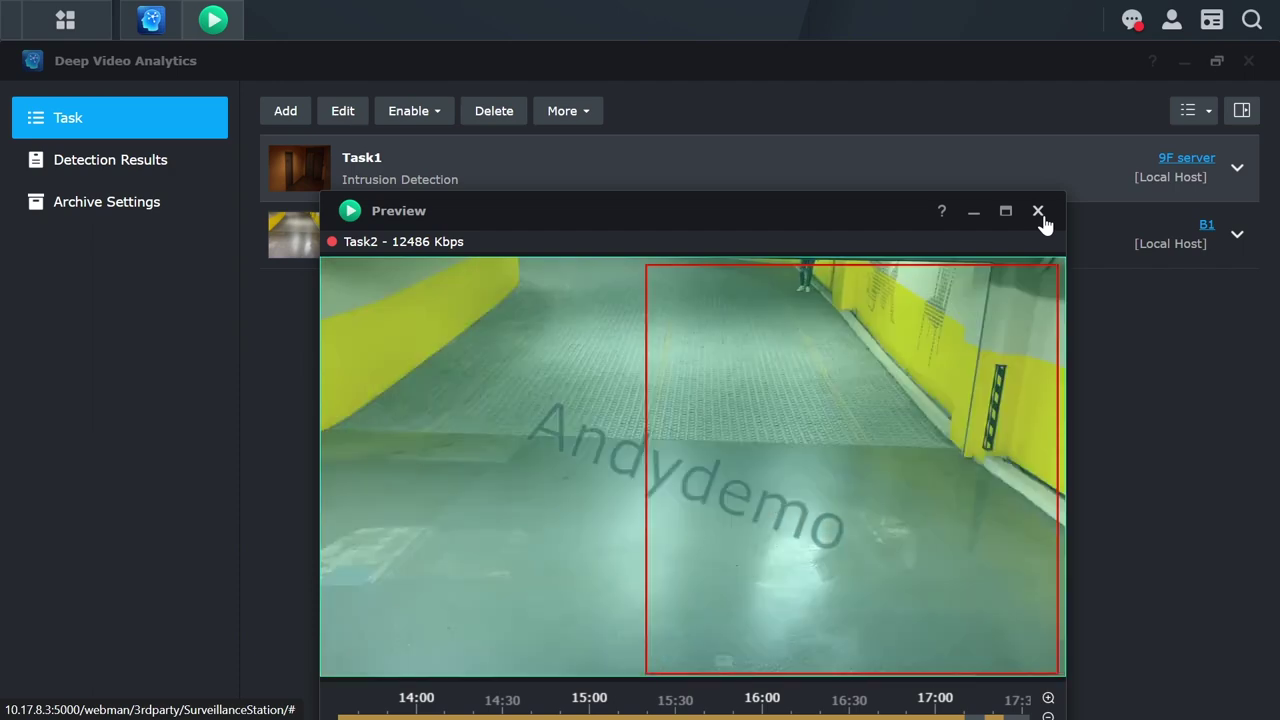
left_click(1038, 212)
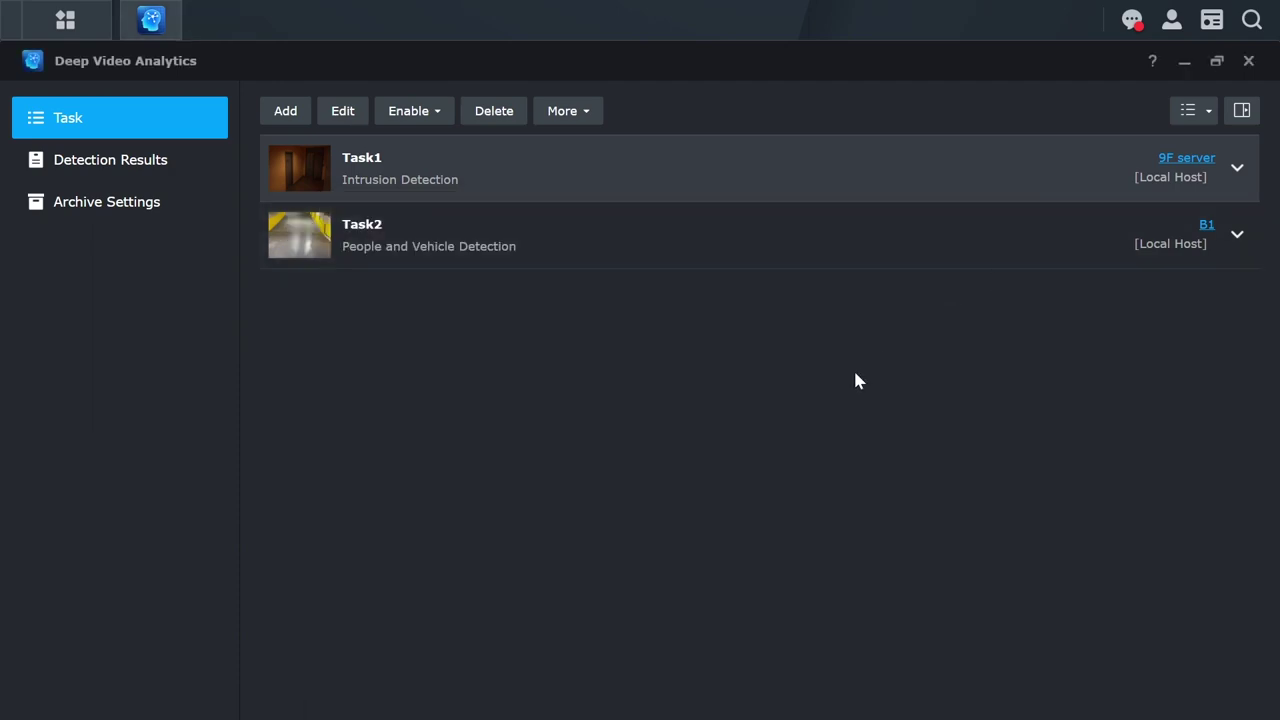
In Monitor Center, add the Task2 and Task1 feeds to the layout, replacing the 9F server tile
left_click(65, 20)
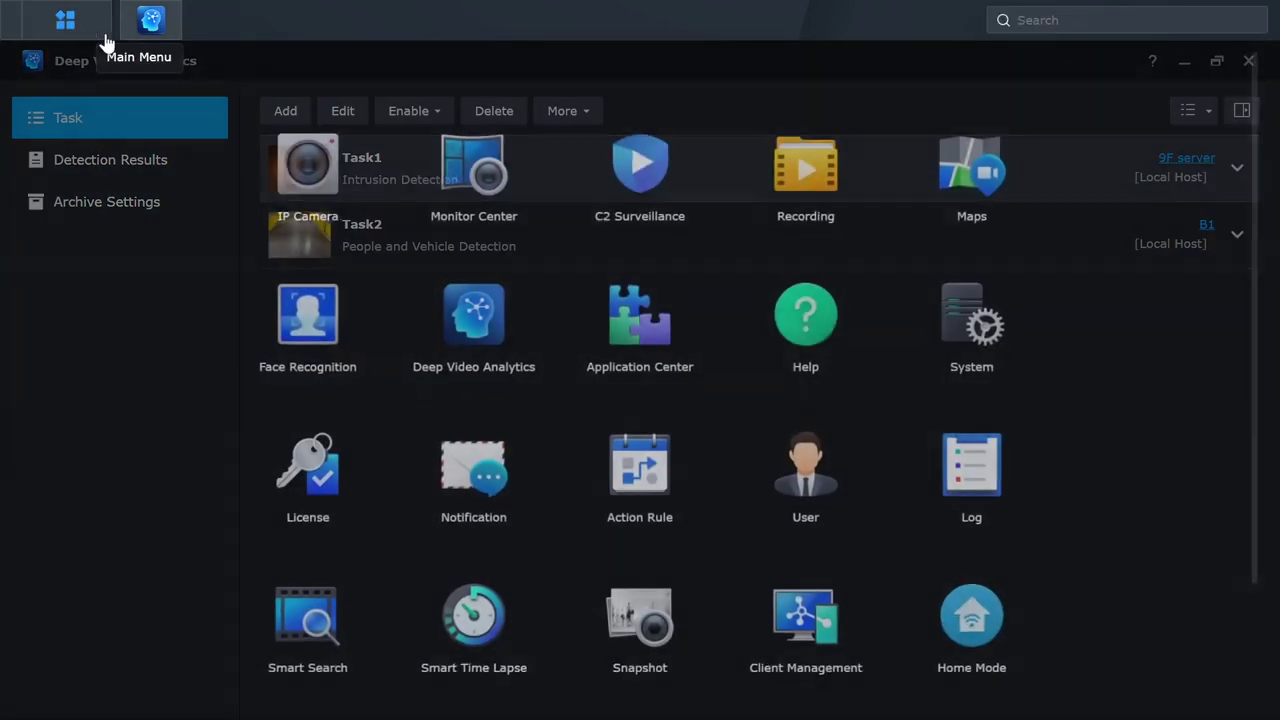
left_click(462, 166)
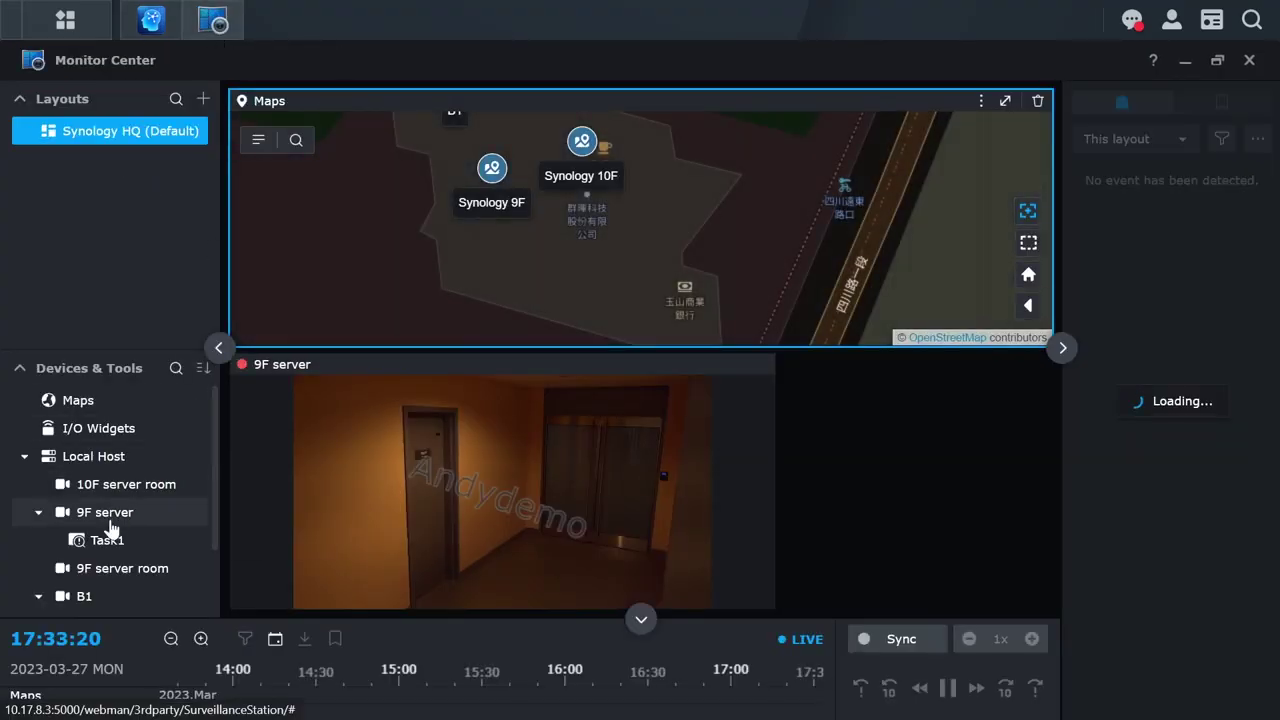
scroll(113, 545, "down", 1)
left_click_drag(112, 545, 880, 478)
left_click(761, 364)
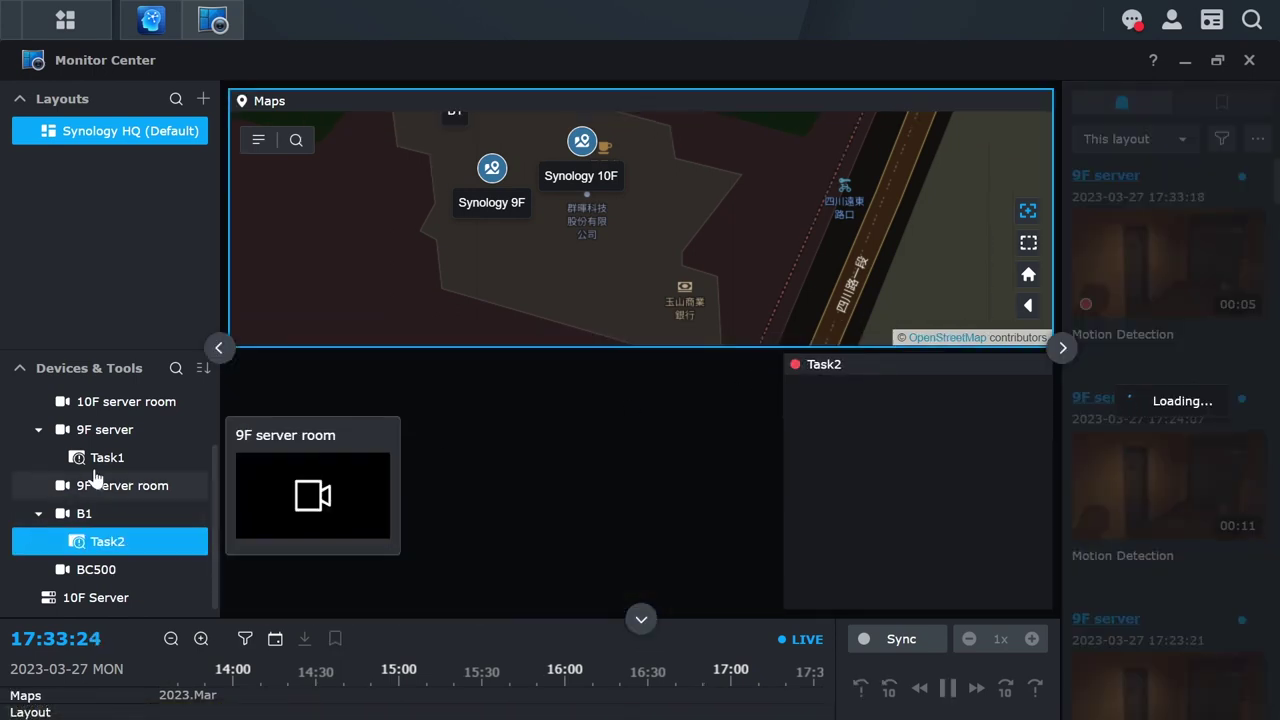
left_click_drag(107, 457, 505, 480)
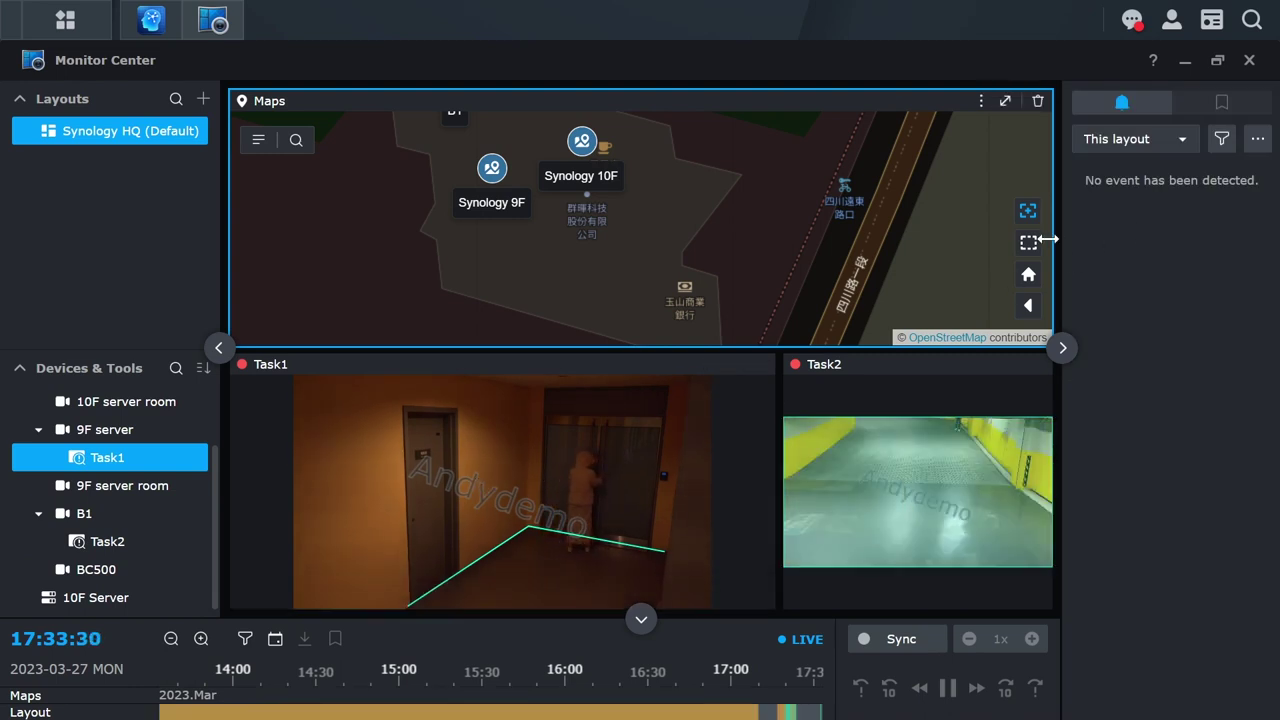
Enable alerts for 9F server's Task1 Intrusion Detection and B1's Task2 People and Vehicle Detection, then save
left_click(1259, 142)
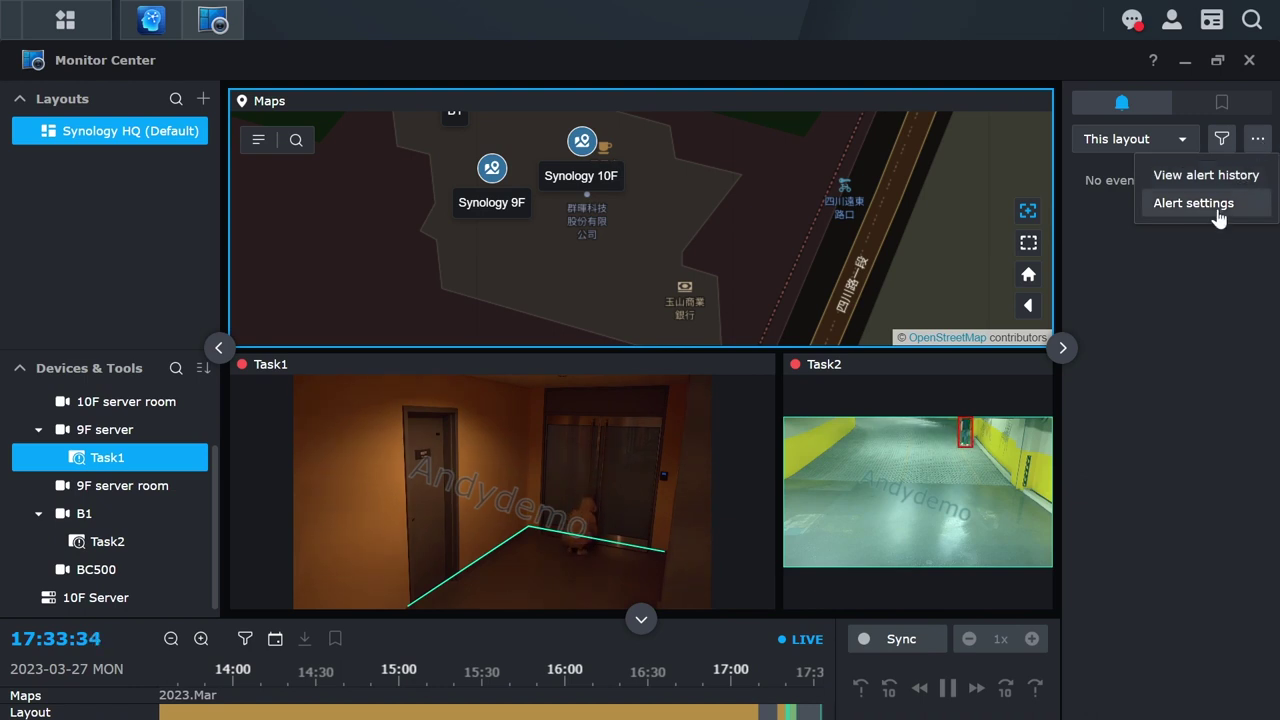
left_click(1216, 204)
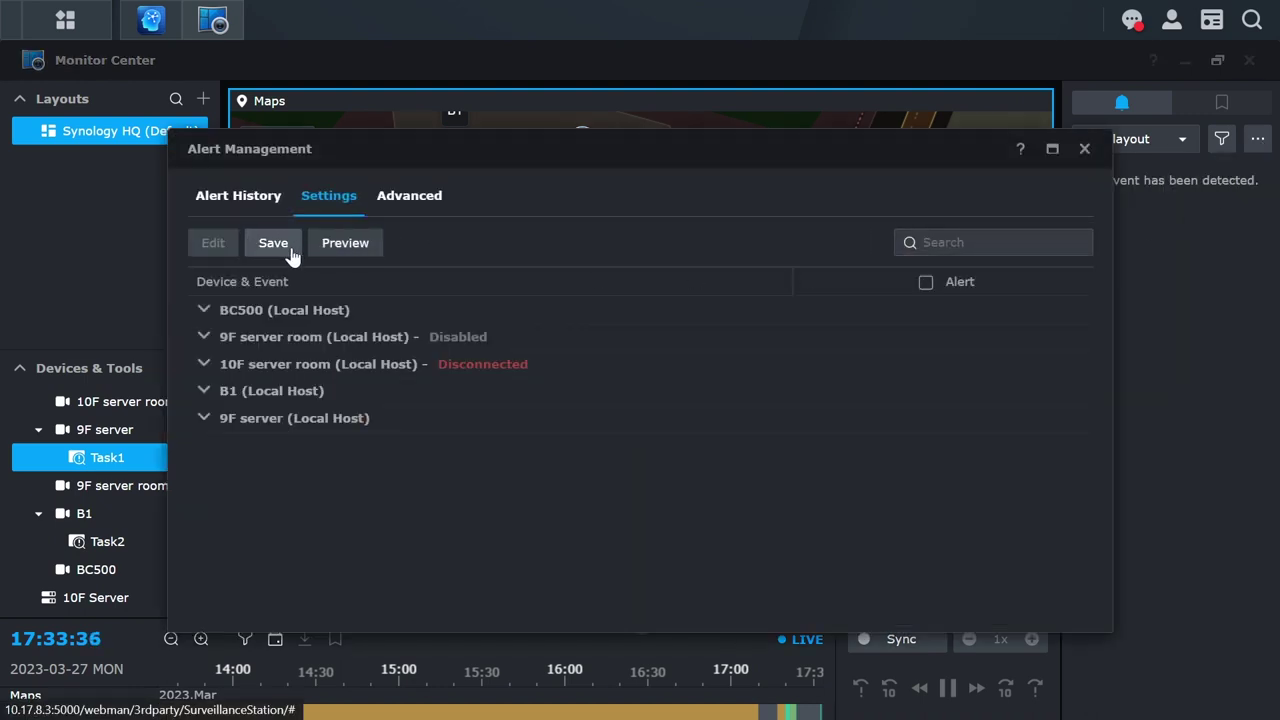
left_click(205, 428)
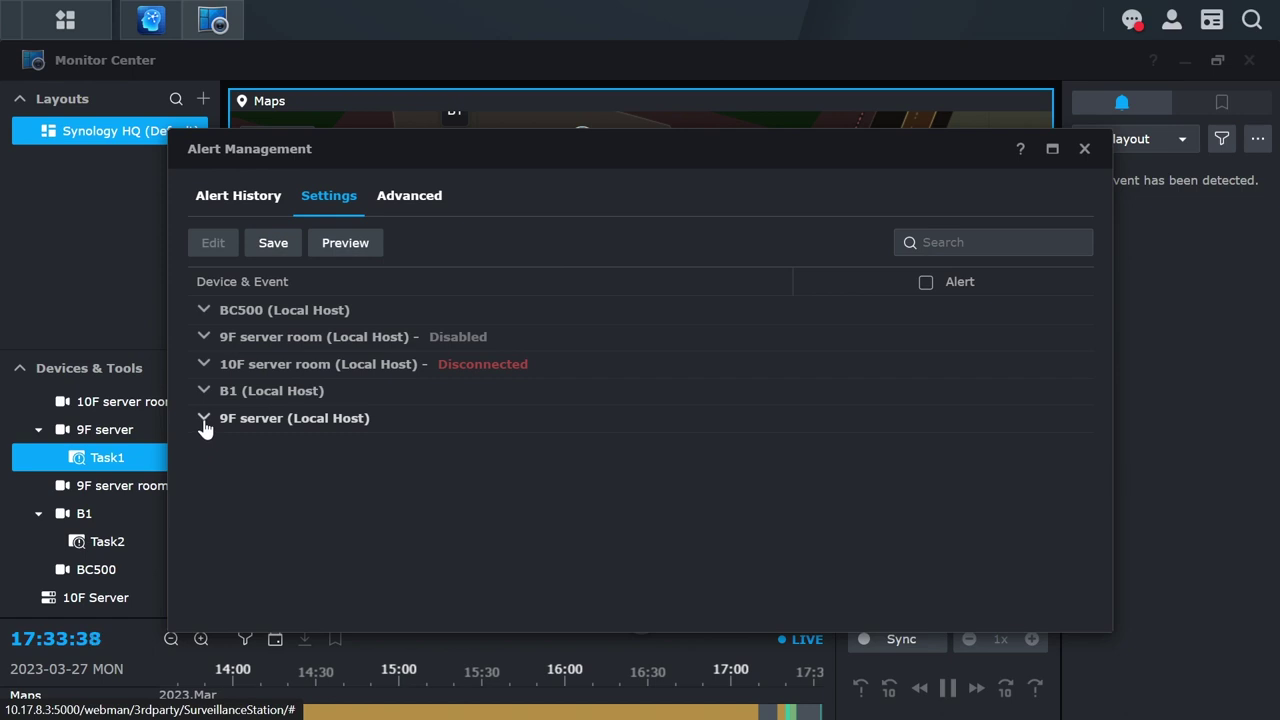
left_click(950, 505)
left_click(943, 503)
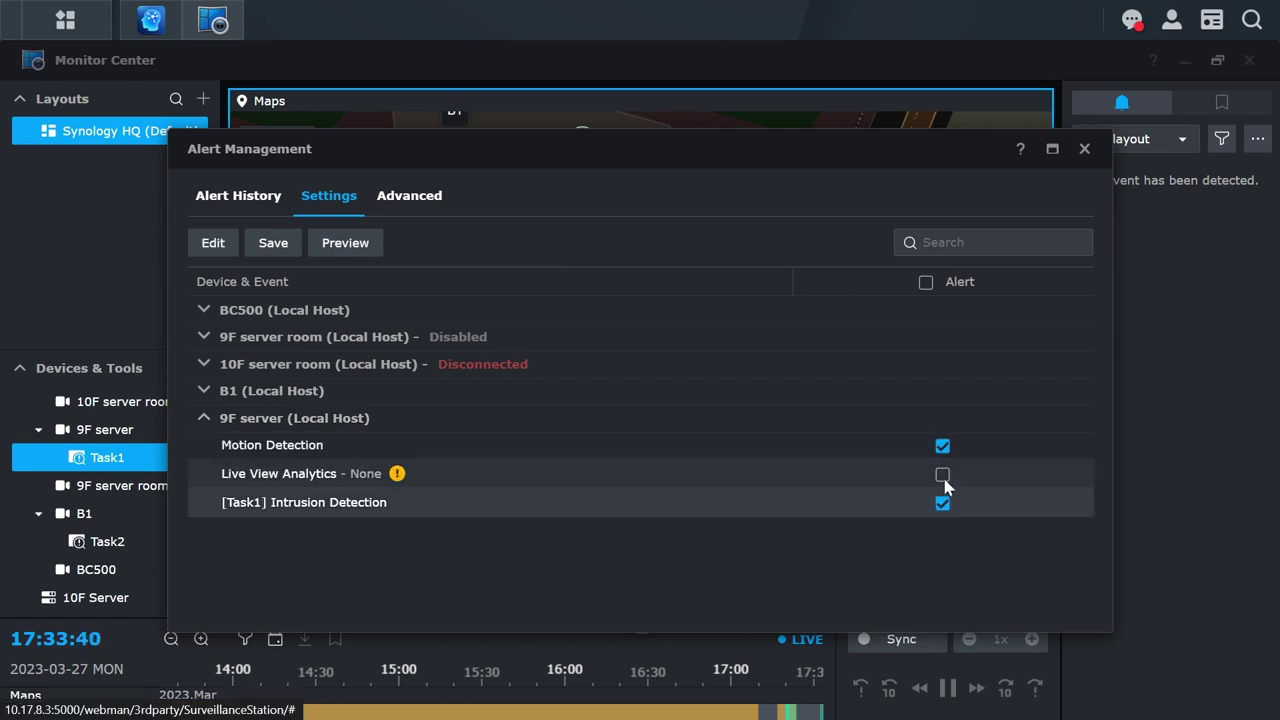
left_click(942, 474)
left_click(205, 390)
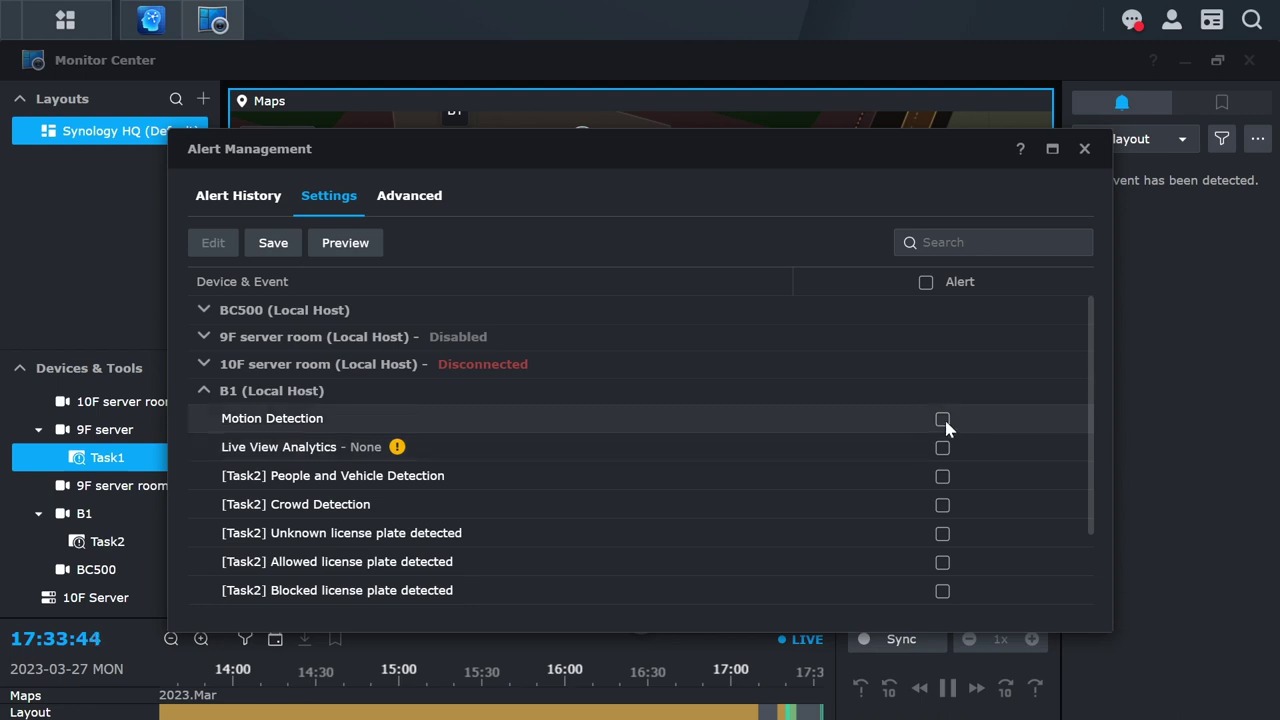
left_click(942, 478)
scroll(940, 486, "down", 2)
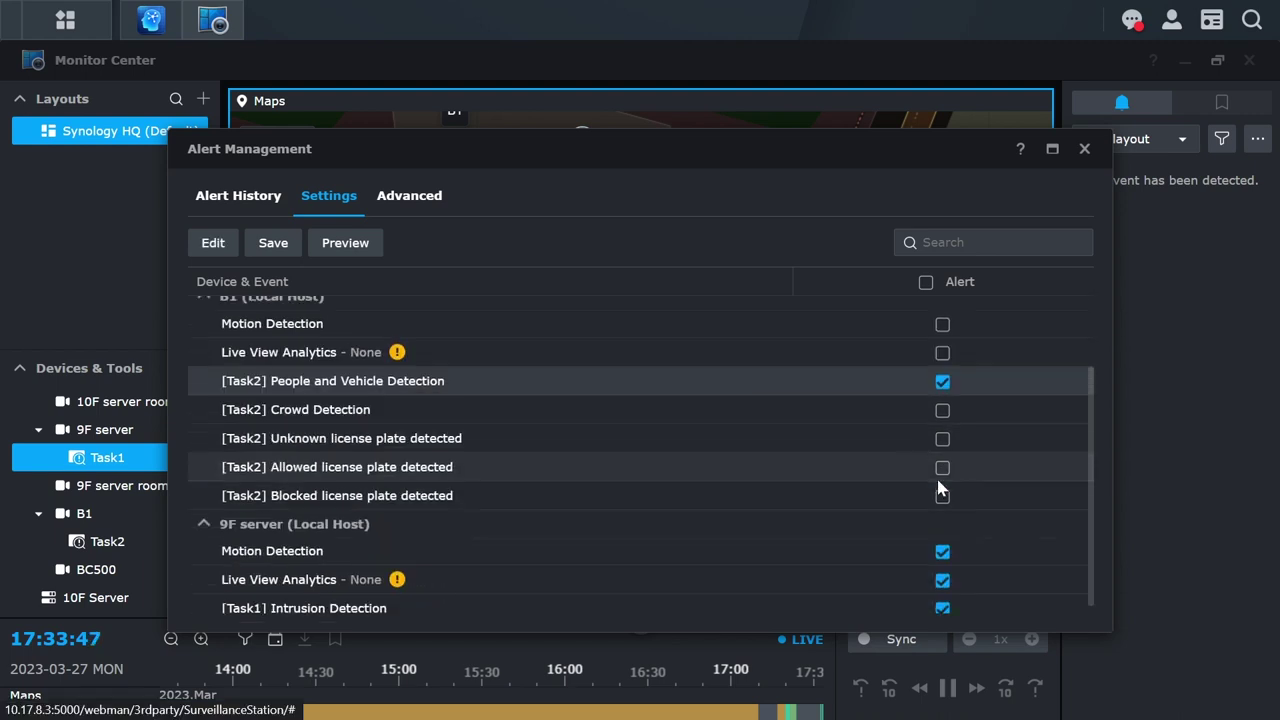
left_click(273, 245)
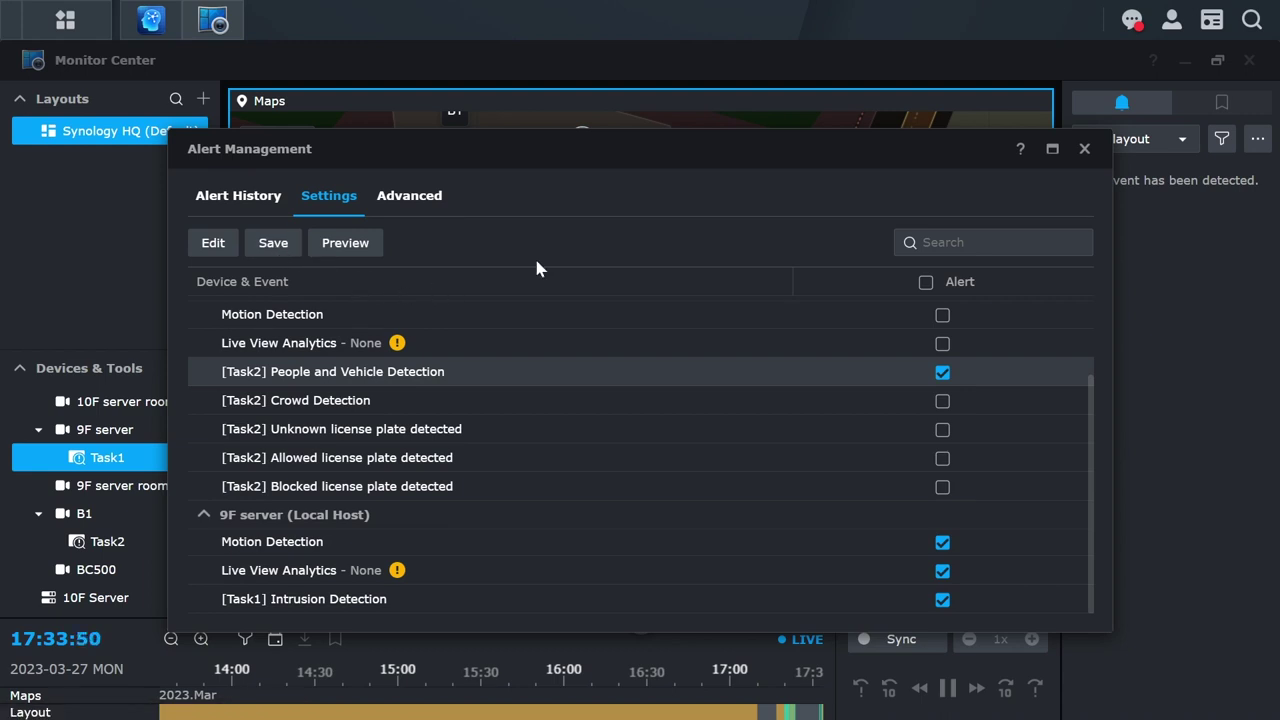
Zoom the map into the marker cluster and open the B1 camera's detection alert
left_click(1084, 149)
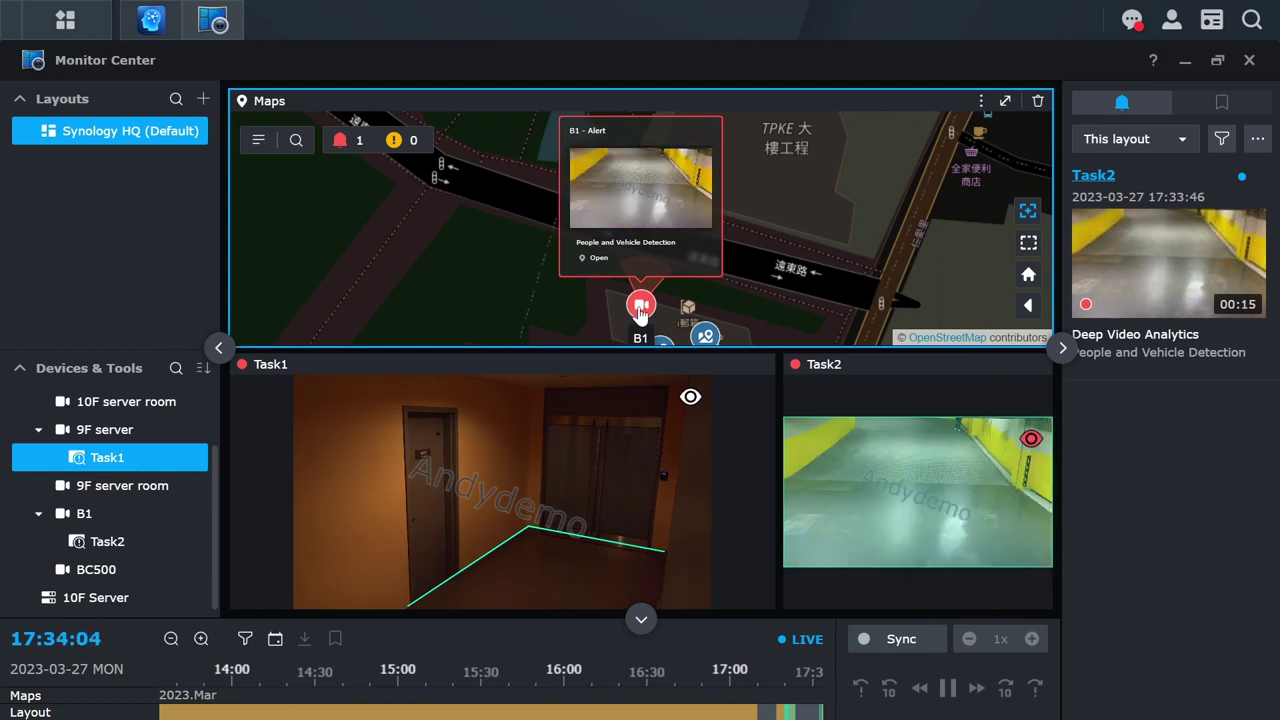
scroll(645, 312, "down", 2)
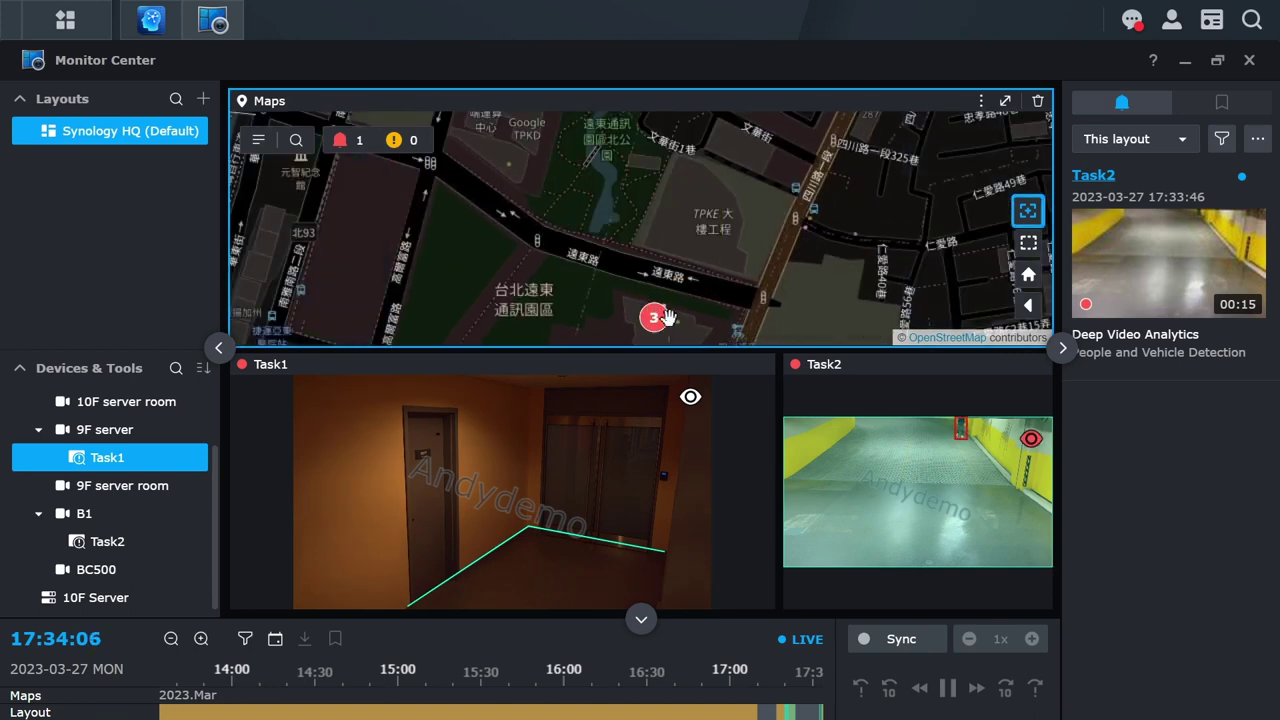
left_click(664, 314)
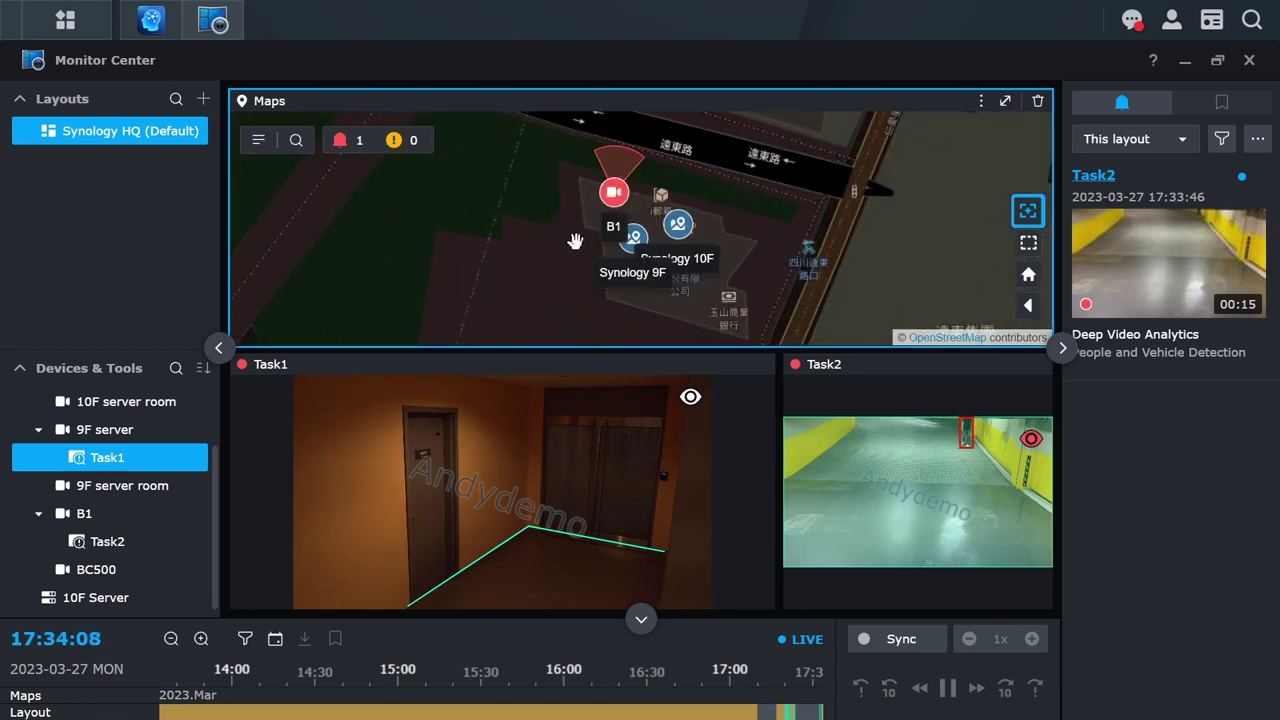
left_click(616, 205)
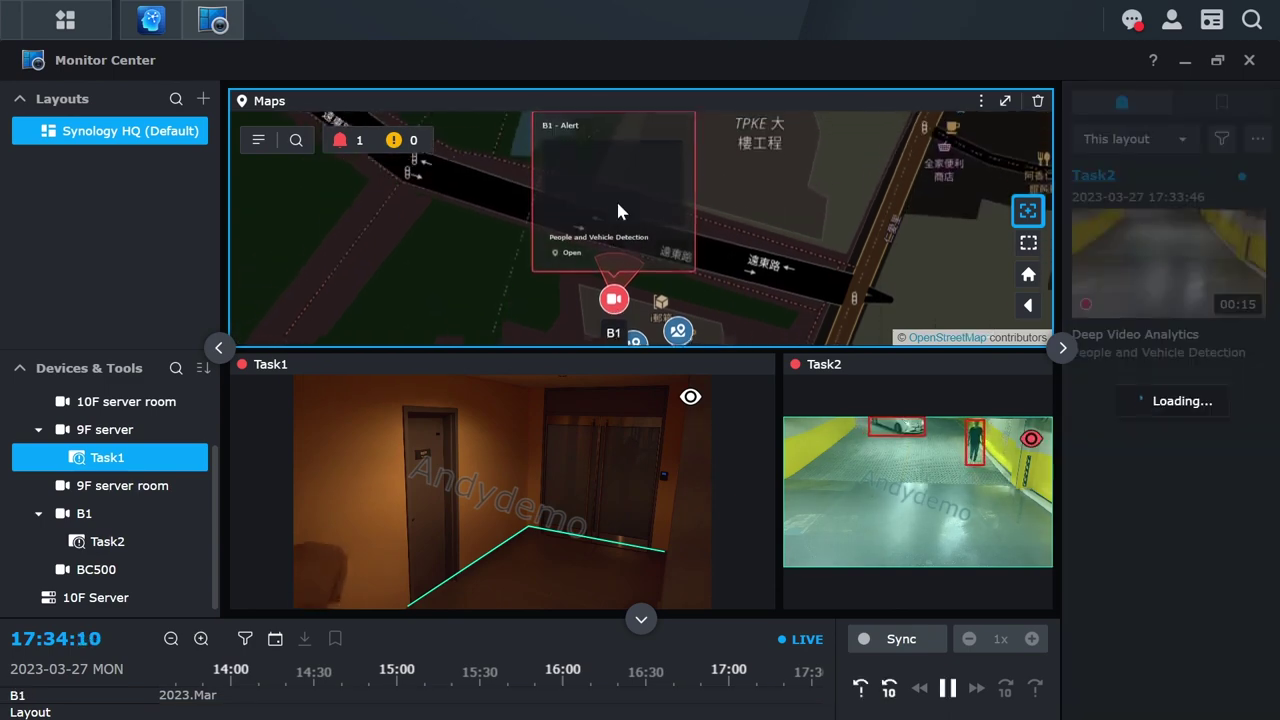